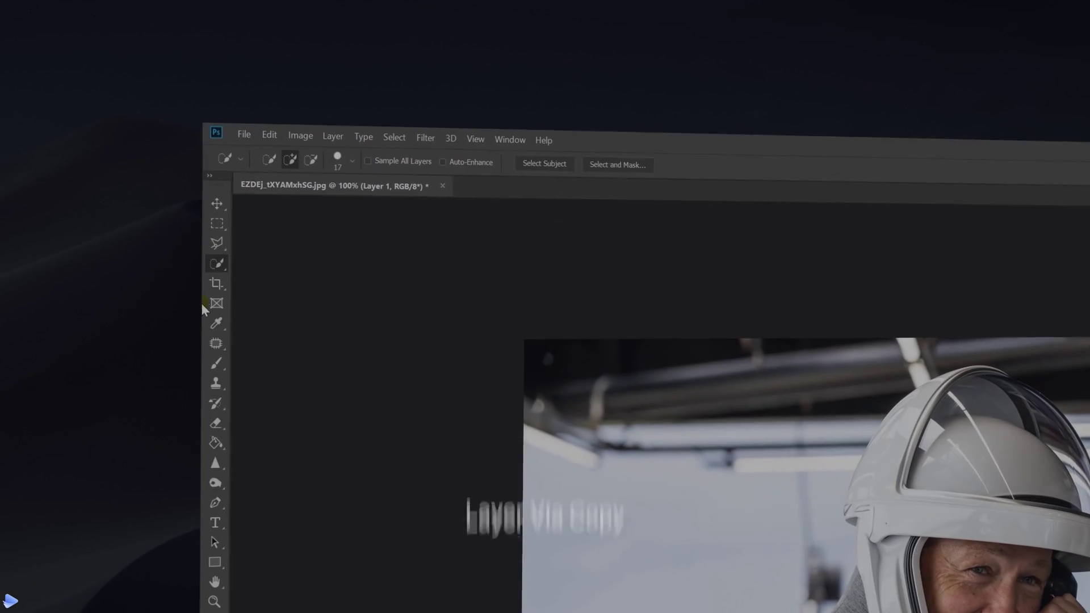
Step: Select the astronaut on Layer 1 and refine the selection in Select and Mask with the Brush tool, raising the red overlay's opacity
{"action": "left_click", "coordinate": [217, 263]}
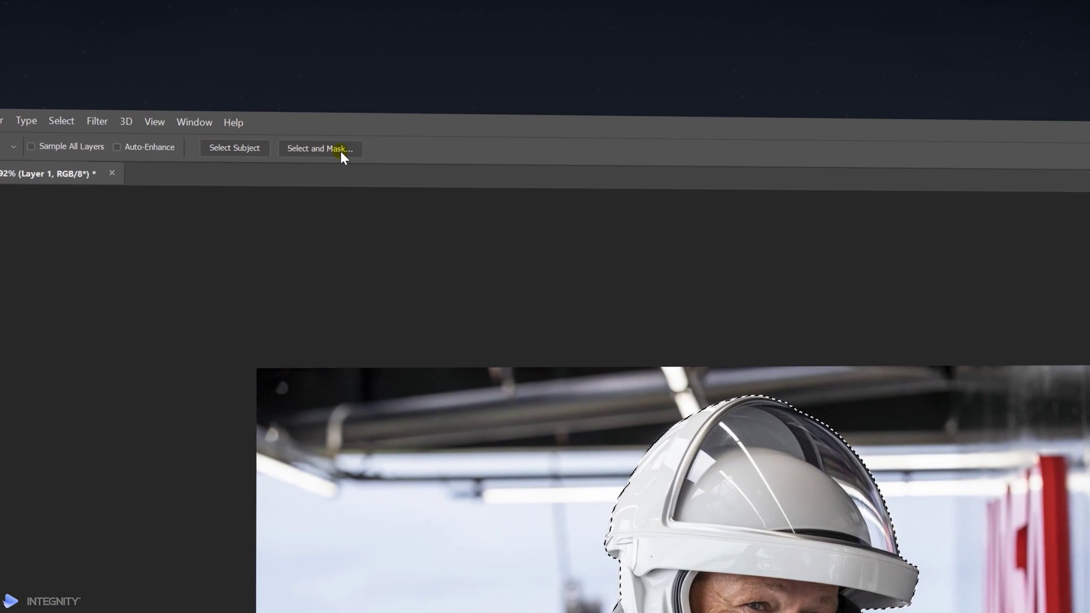
{"action": "left_click", "coordinate": [341, 151]}
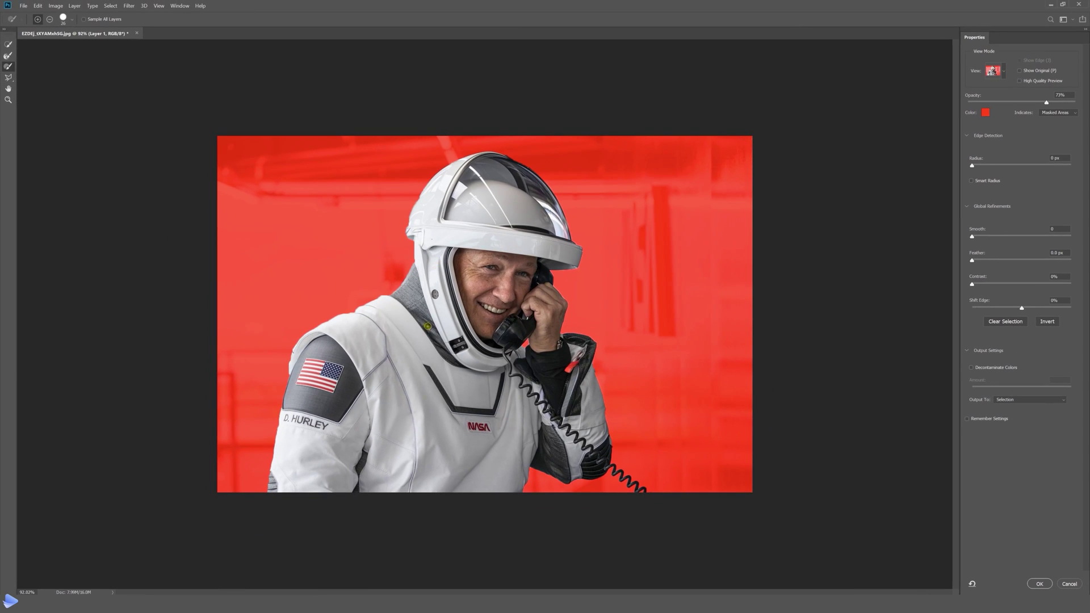
{"action": "left_click_drag", "start_coordinate": [284, 476], "coordinate": [340, 476]}
{"action": "left_click", "coordinate": [8, 67]}
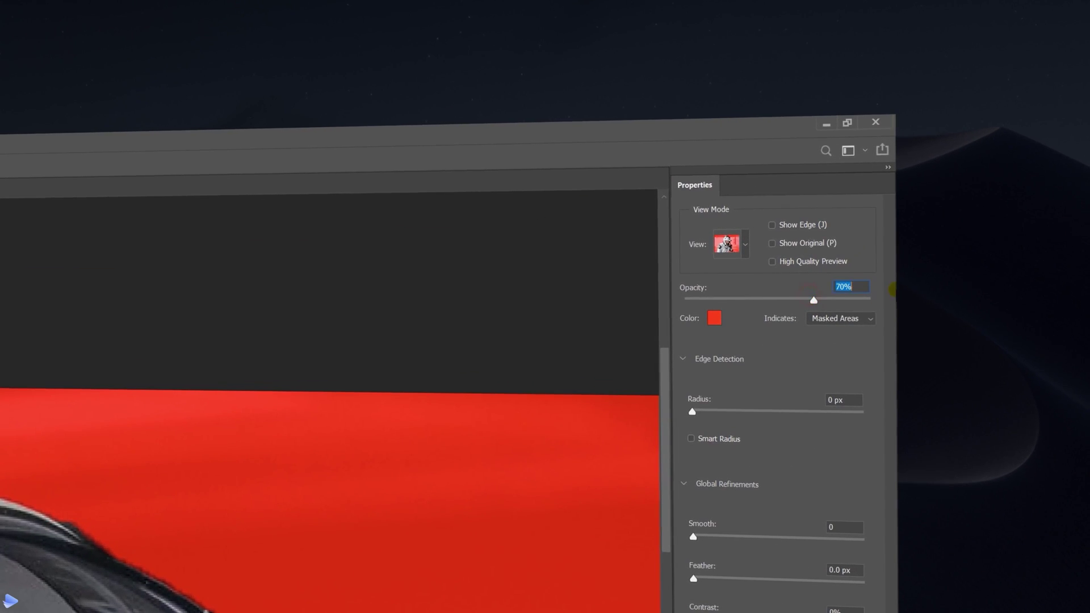
{"action": "left_click_drag", "start_coordinate": [813, 300], "coordinate": [863, 295]}
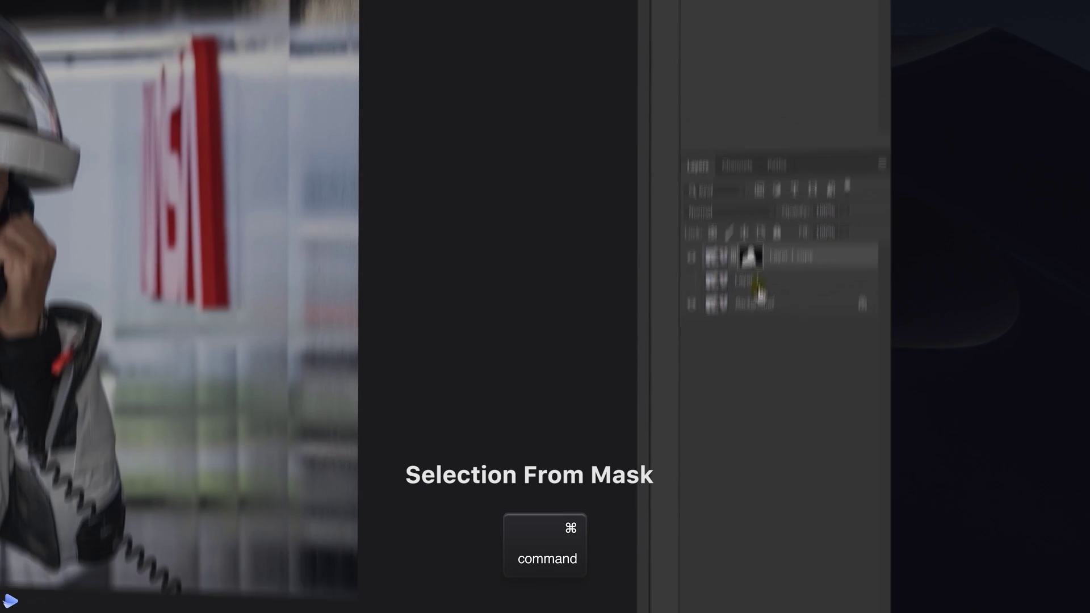
Step: Load the mask of Layer 1 copy as a selection and hide that layer
{"action": "left_click", "coordinate": [749, 256], "text": "super"}
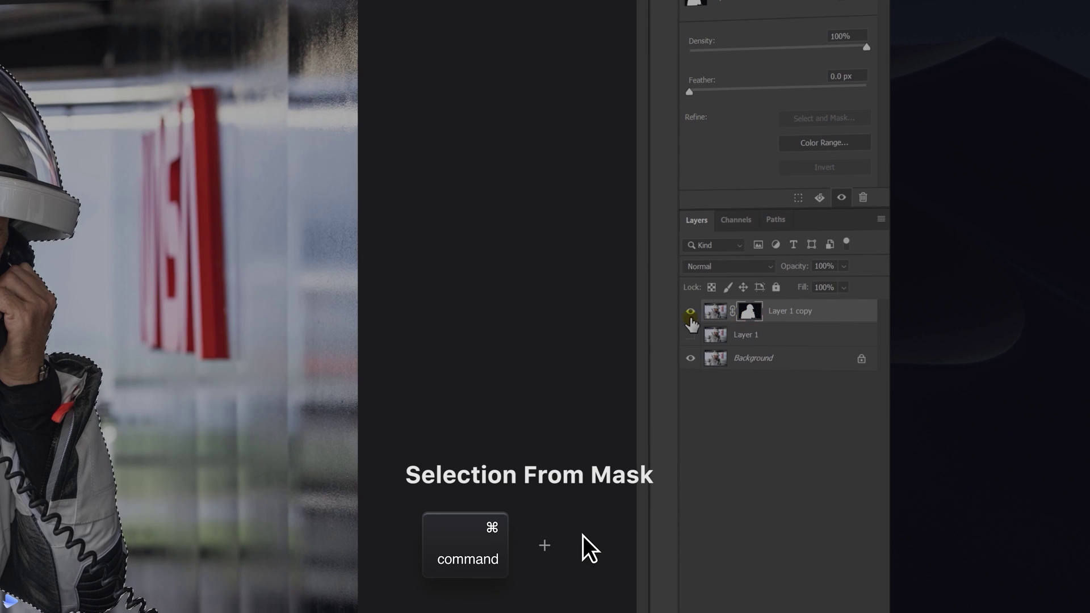
{"action": "left_click", "coordinate": [690, 257]}
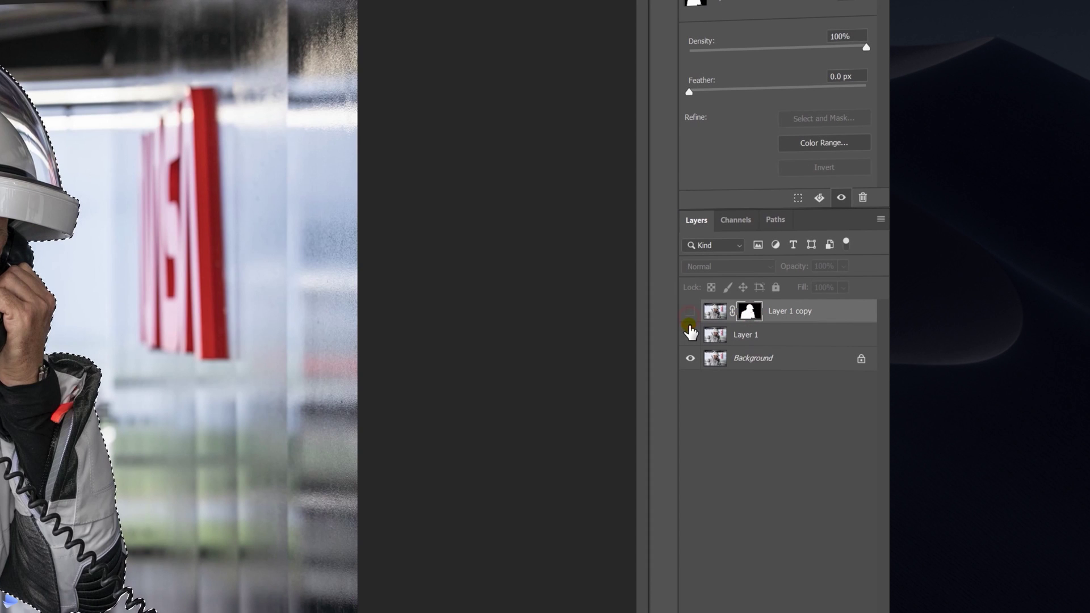
Step: Expand the selection around the astronaut and fill it on Layer 1 to remove him from the background
{"action": "left_click", "coordinate": [746, 333]}
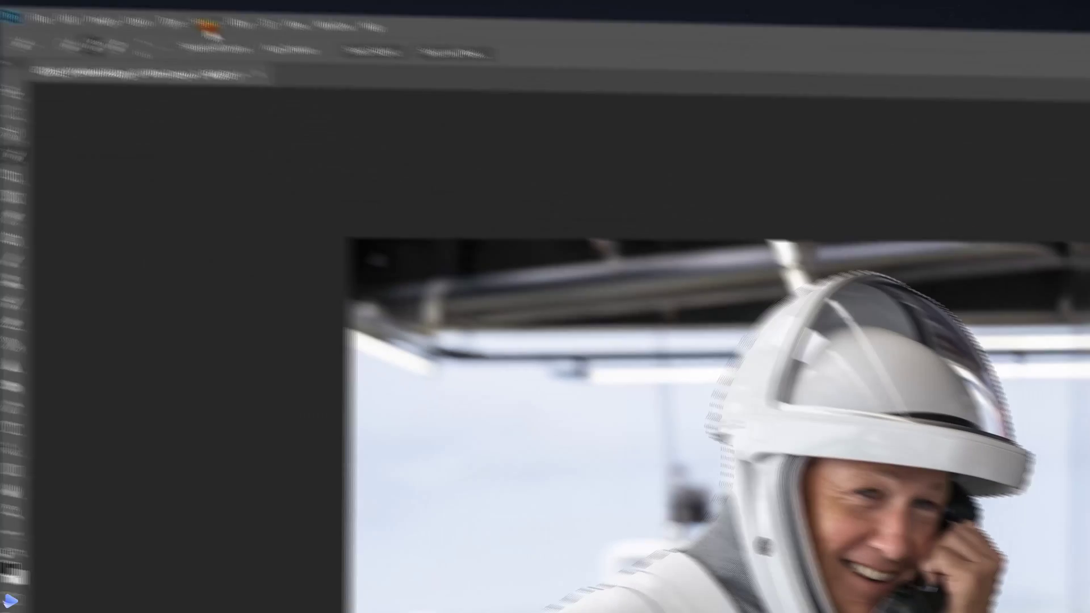
{"action": "left_click", "coordinate": [277, 45]}
{"action": "mouse_move", "coordinate": [372, 254]}
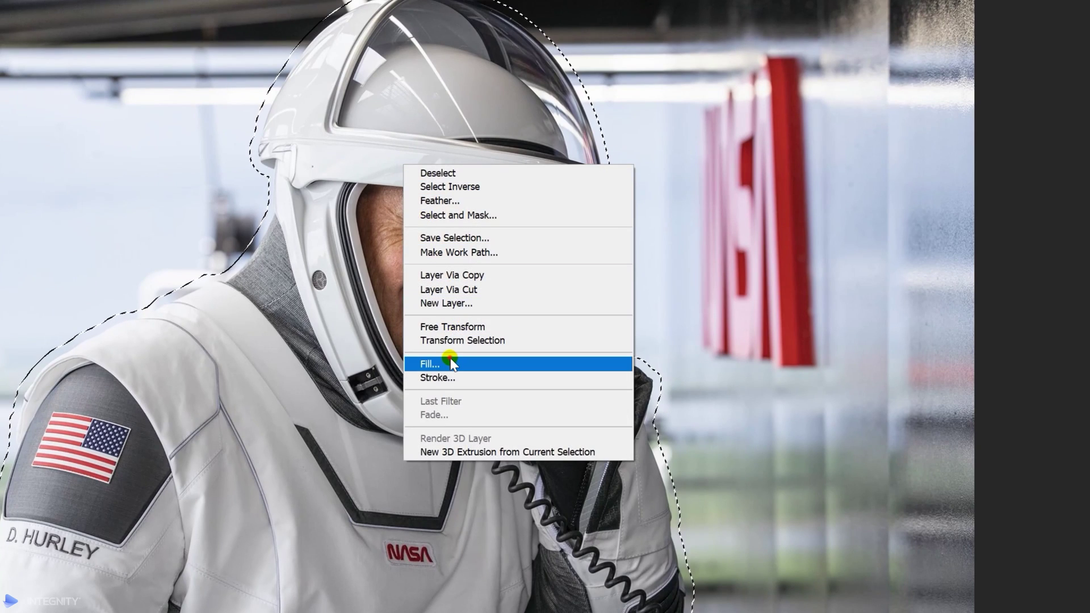
{"action": "left_click", "coordinate": [450, 363]}
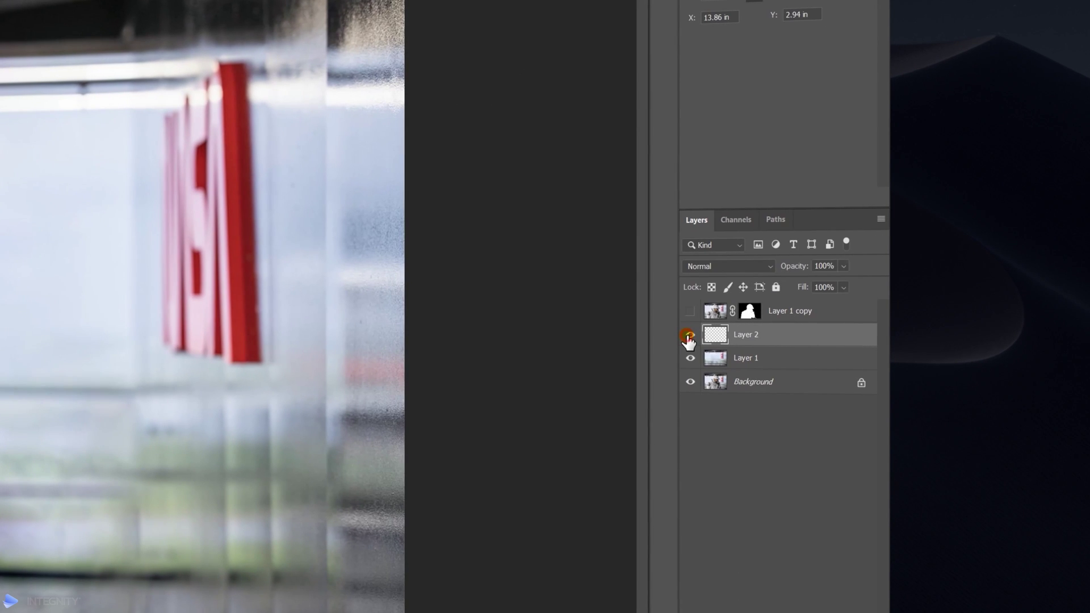
Step: Merge the retouched background layers as Cleanplate and save the document as the layered Photoshop file EZDEj_tXYAMxhSG
{"action": "left_click", "coordinate": [749, 358], "text": "shift"}
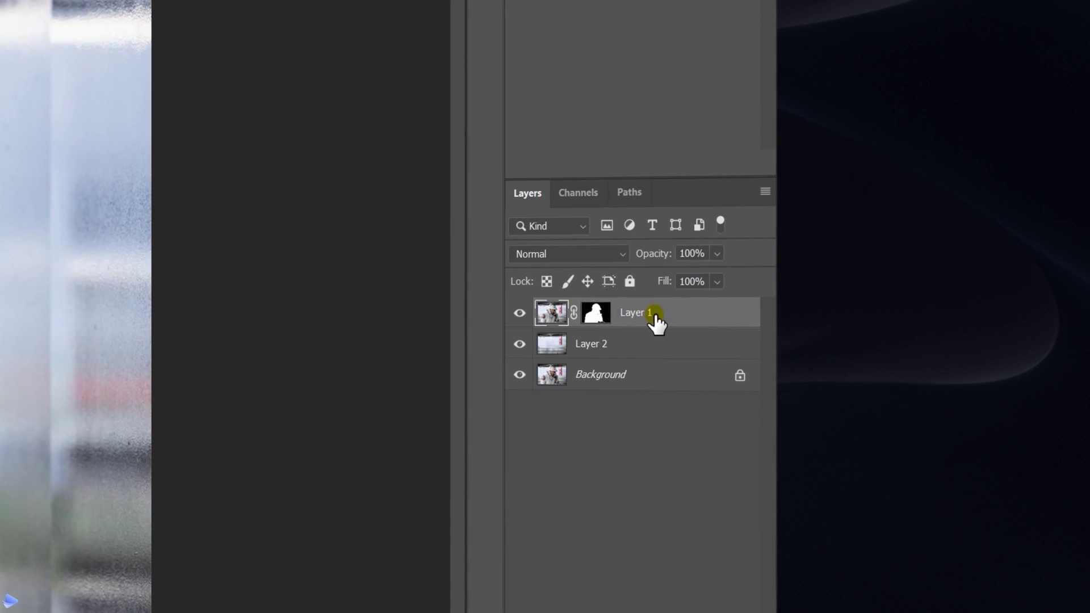
{"action": "double_click", "coordinate": [590, 346]}
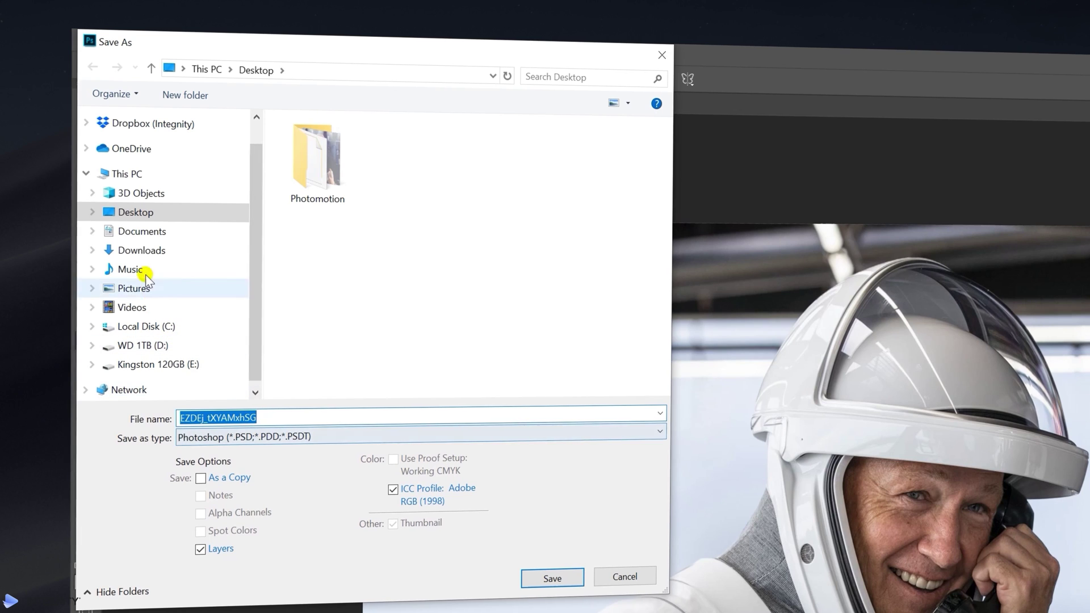
{"action": "left_click", "coordinate": [552, 578]}
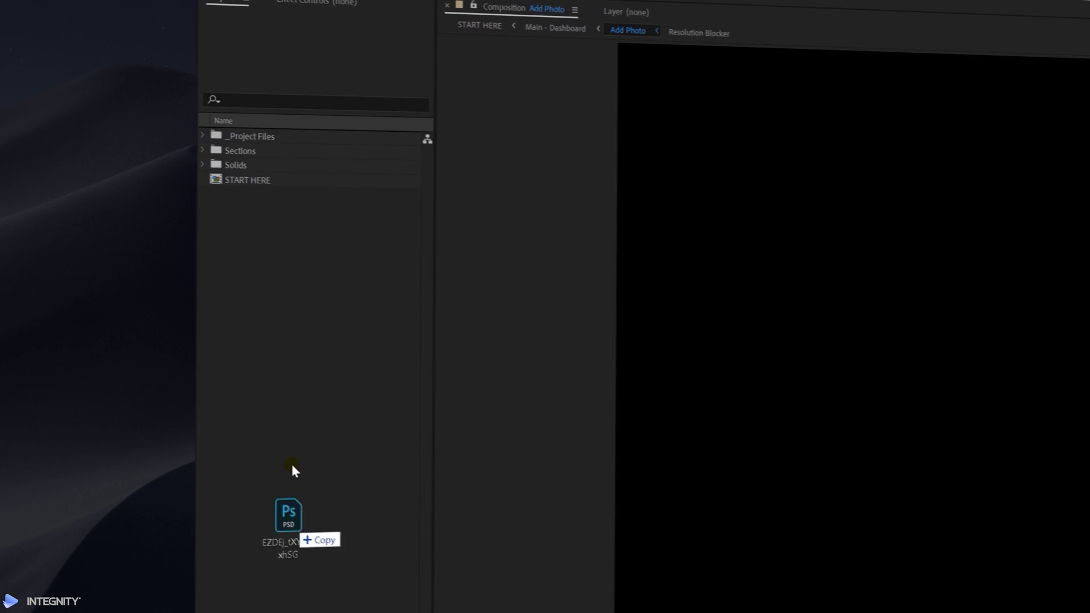
Step: In After Effects, import the EZDEj_tXYAMxhSG PSD and place its Background layer in Add Photo, parented to [SHIFT + PARENT HERE]
{"action": "left_click_drag", "start_coordinate": [290, 461], "coordinate": [295, 455]}
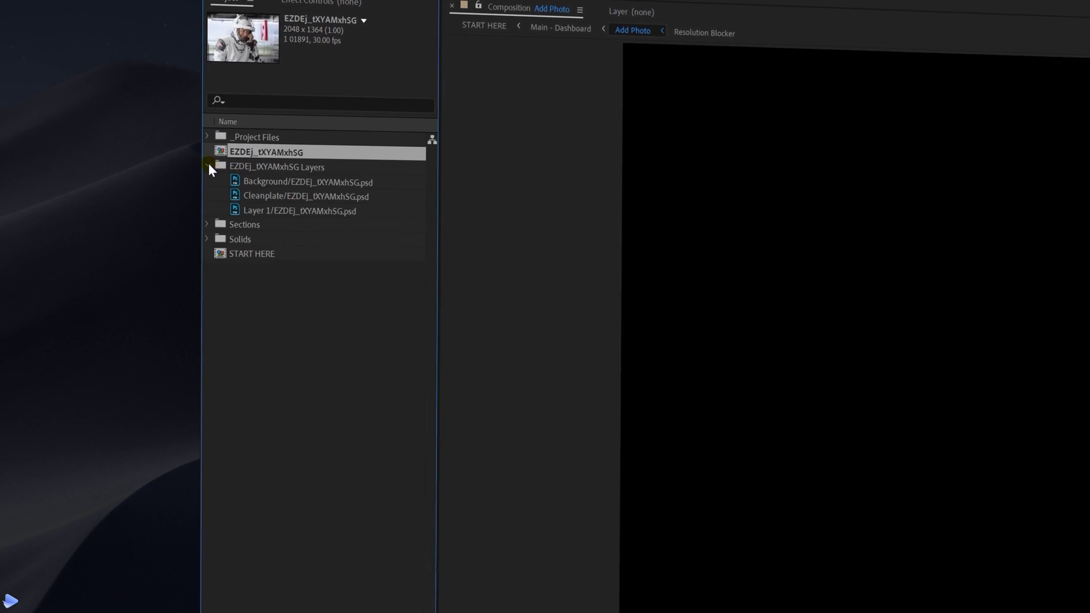
{"action": "left_click", "coordinate": [330, 182]}
{"action": "left_click_drag", "start_coordinate": [335, 208], "coordinate": [277, 381]}
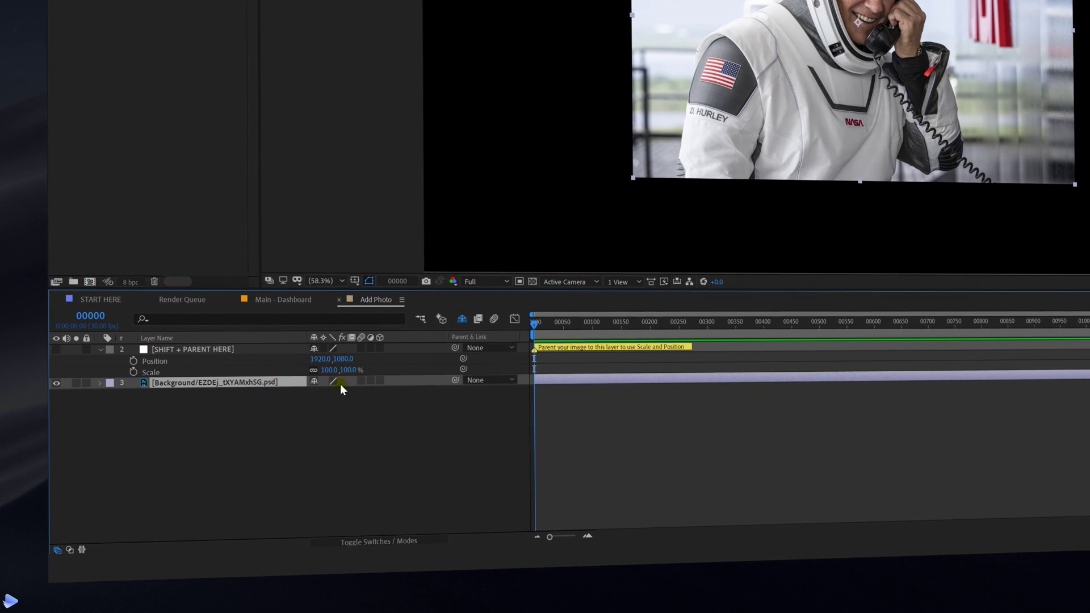
{"action": "left_click_drag", "start_coordinate": [455, 381], "coordinate": [275, 353]}
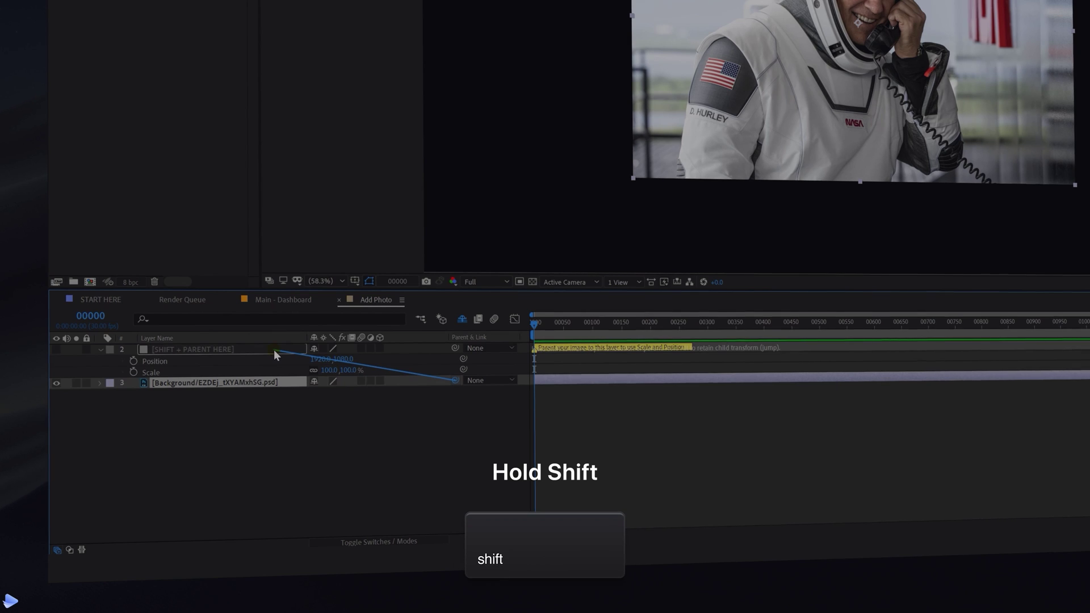
{"action": "left_click_drag", "start_coordinate": [275, 355], "coordinate": [387, 371]}
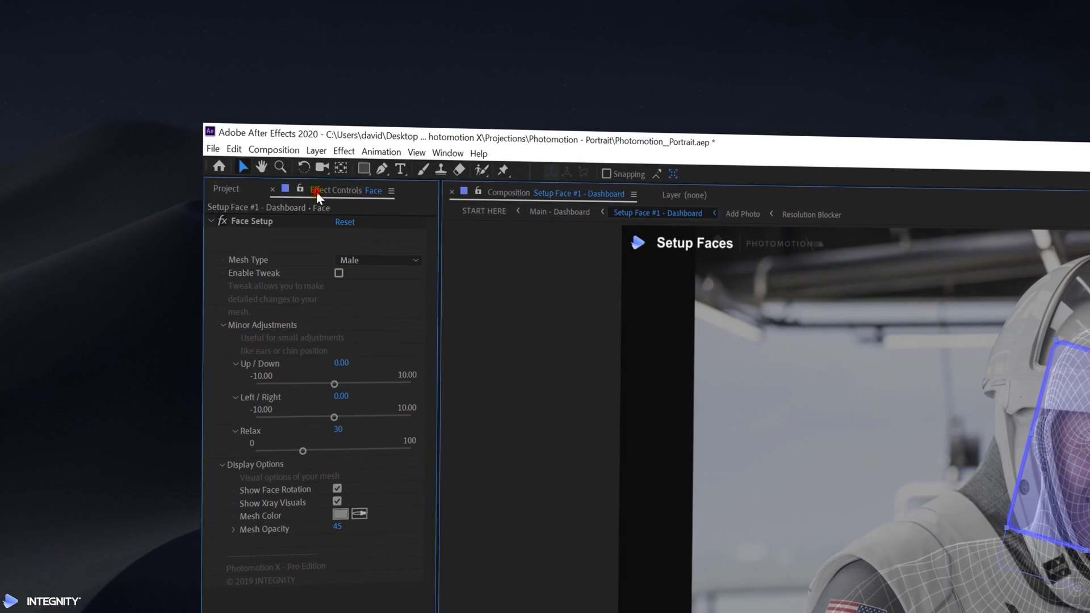
Step: Enable Tweak for the face mesh and select Tweak this layer in the Face 01 - Tweak composition
{"action": "left_click", "coordinate": [338, 273]}
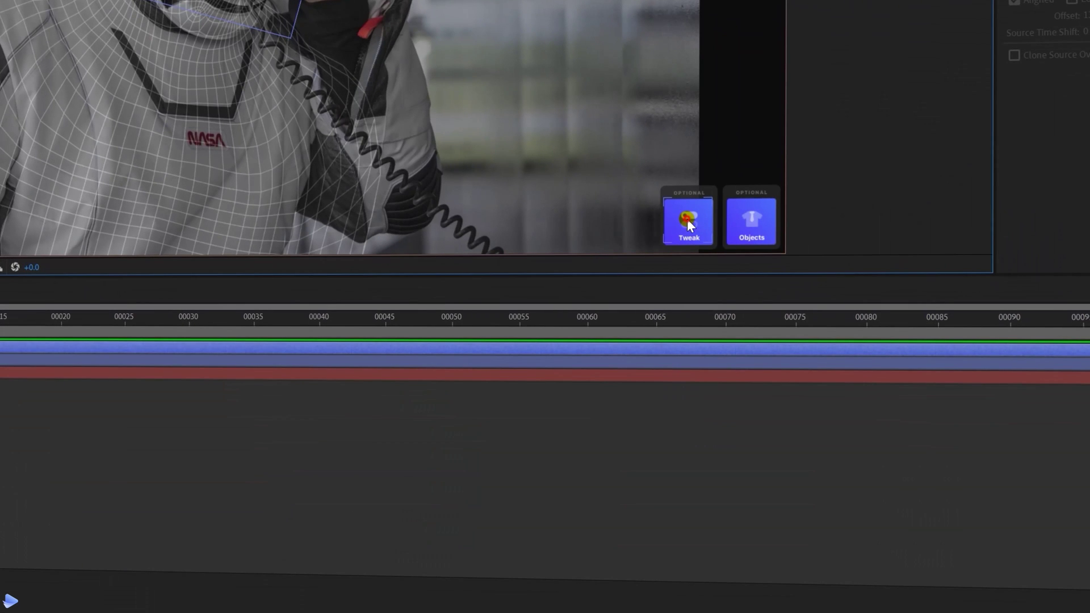
{"action": "left_click", "coordinate": [687, 219]}
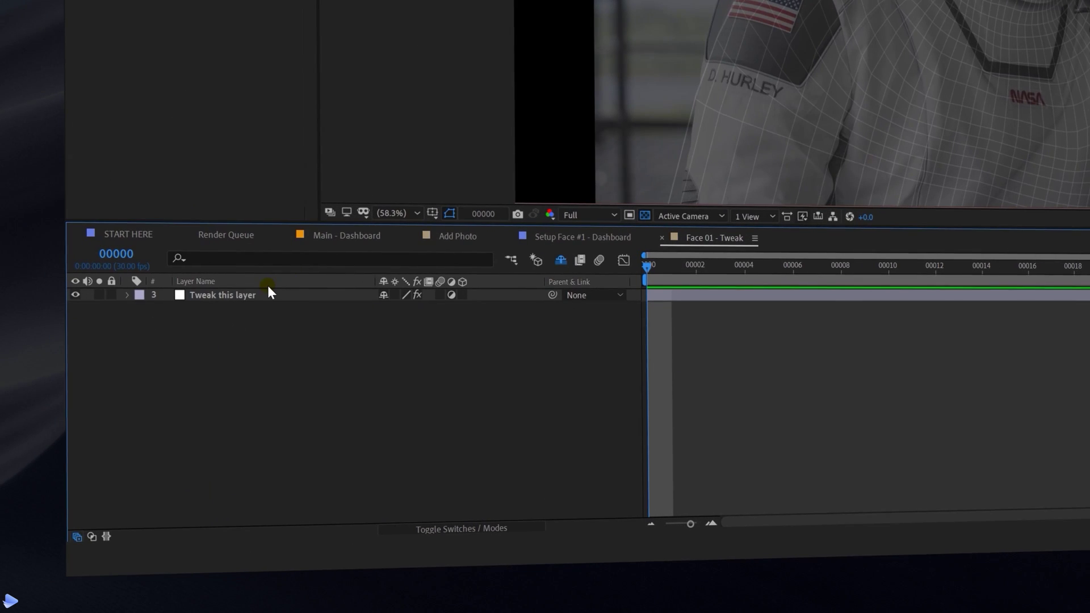
{"action": "left_click", "coordinate": [269, 289]}
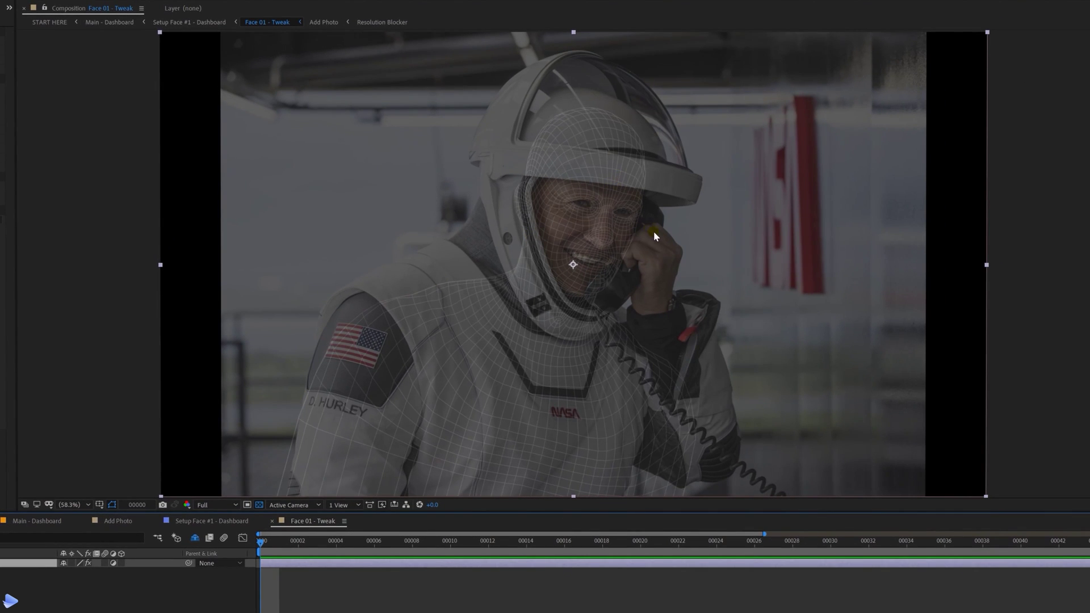
Step: Activate Liquify's Warp tool for the face mesh, expand its tool options, and return to the face setup
{"action": "scroll", "coordinate": [653, 231], "scroll_direction": "up", "scroll_amount": 2}
{"action": "left_click_drag", "start_coordinate": [704, 193], "coordinate": [578, 277]}
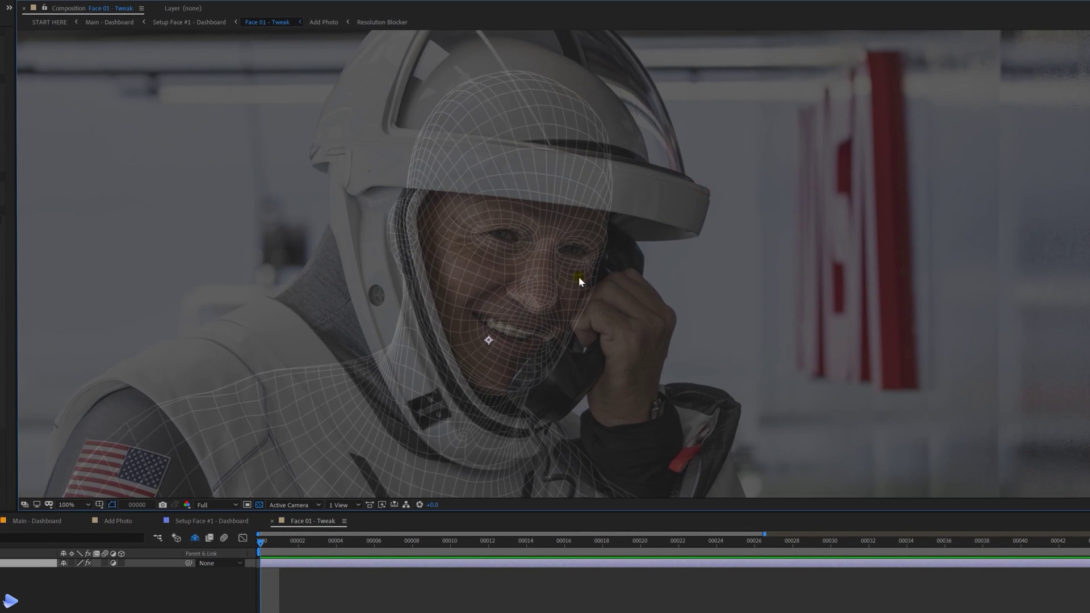
{"action": "scroll", "coordinate": [578, 277], "scroll_direction": "up", "scroll_amount": 2}
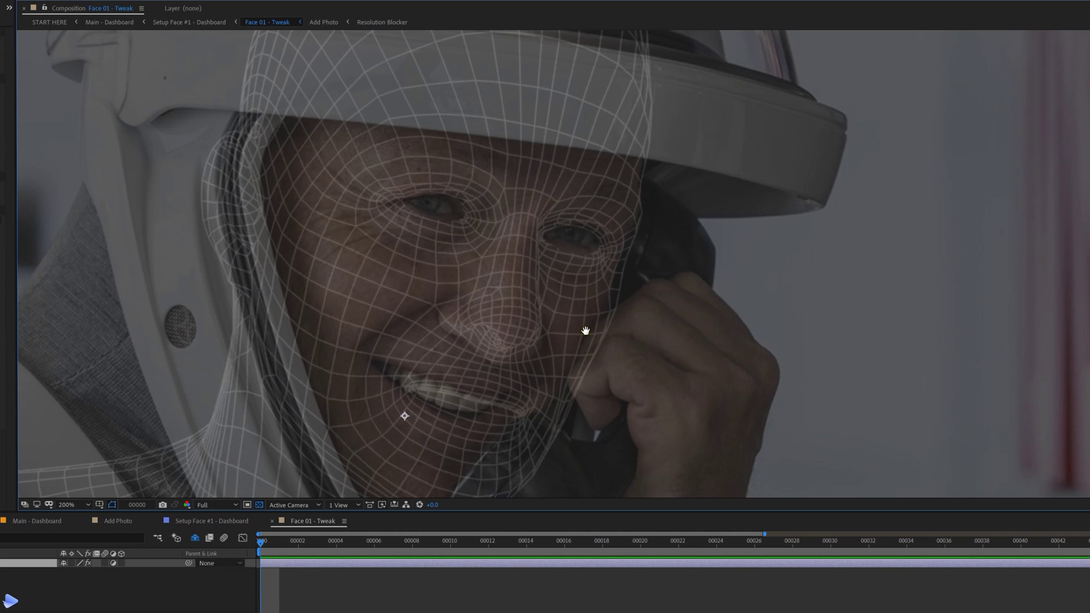
{"action": "left_click_drag", "start_coordinate": [585, 330], "coordinate": [603, 270]}
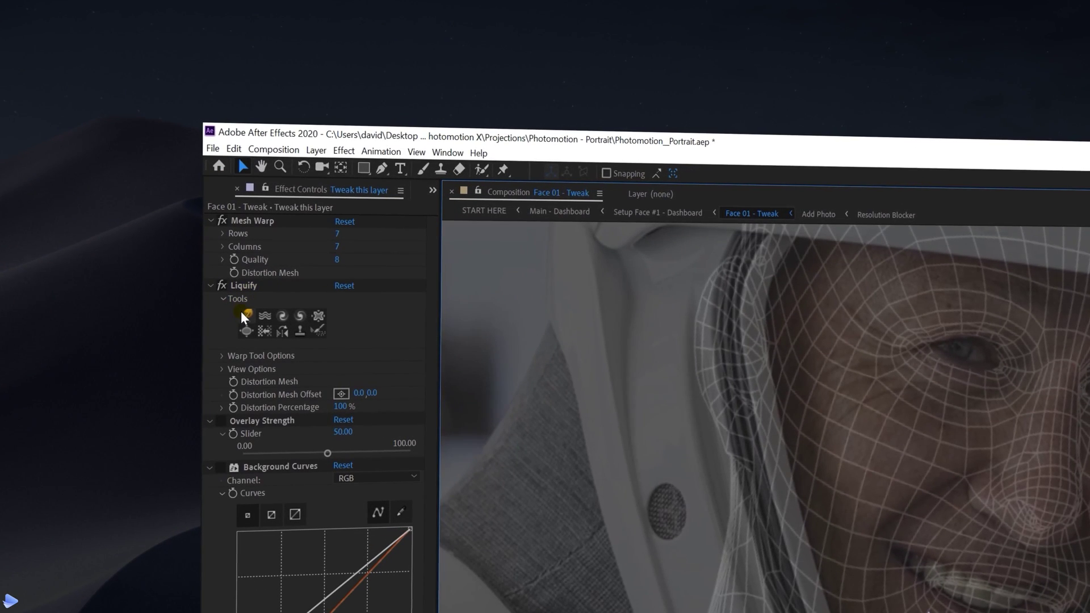
{"action": "left_click", "coordinate": [240, 311]}
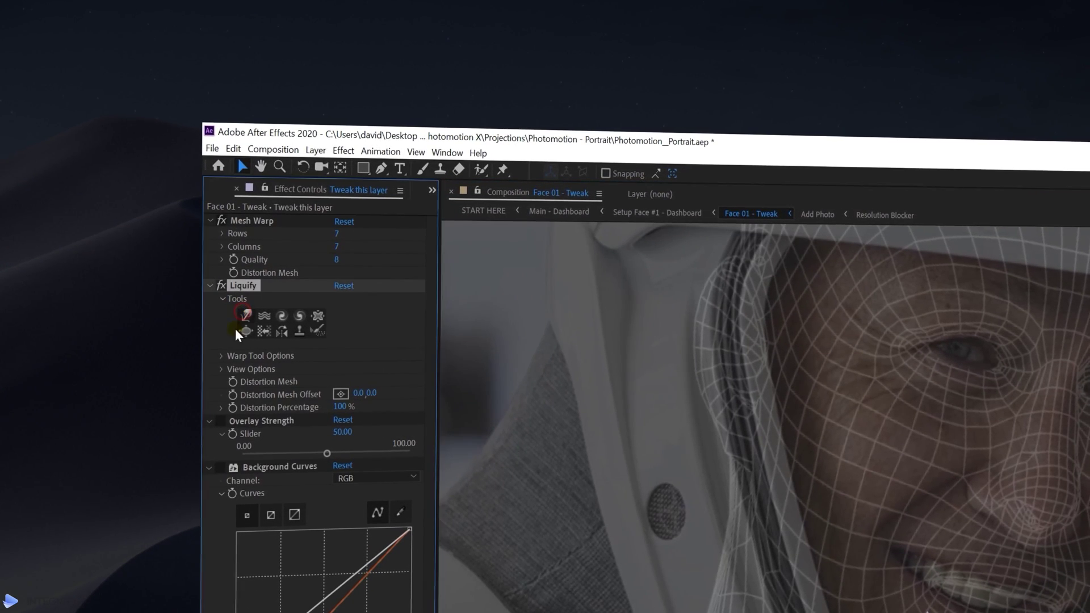
{"action": "left_click", "coordinate": [221, 356]}
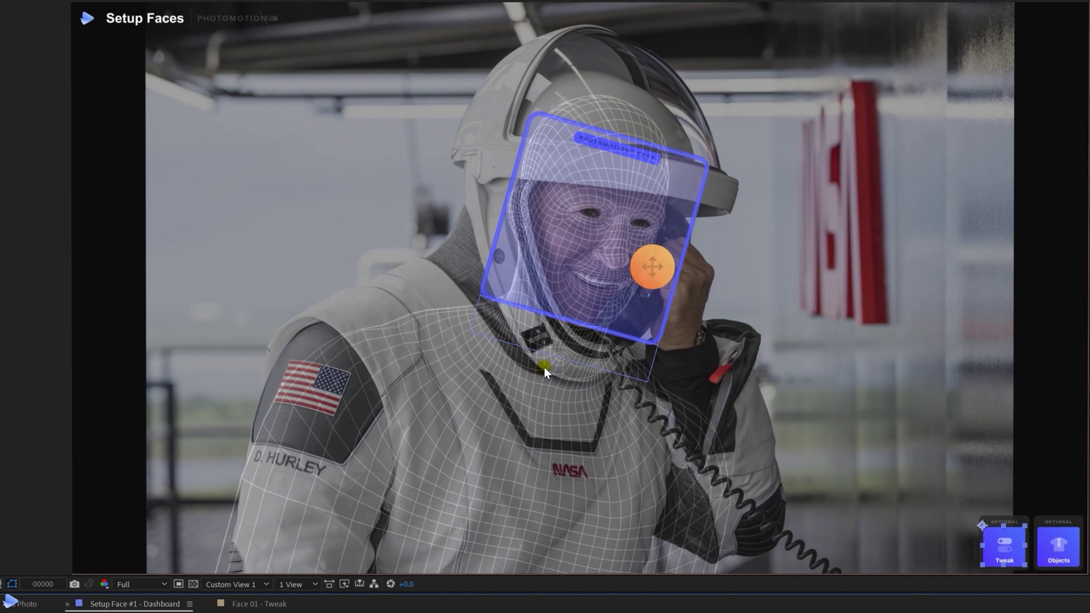
{"action": "left_click", "coordinate": [558, 349]}
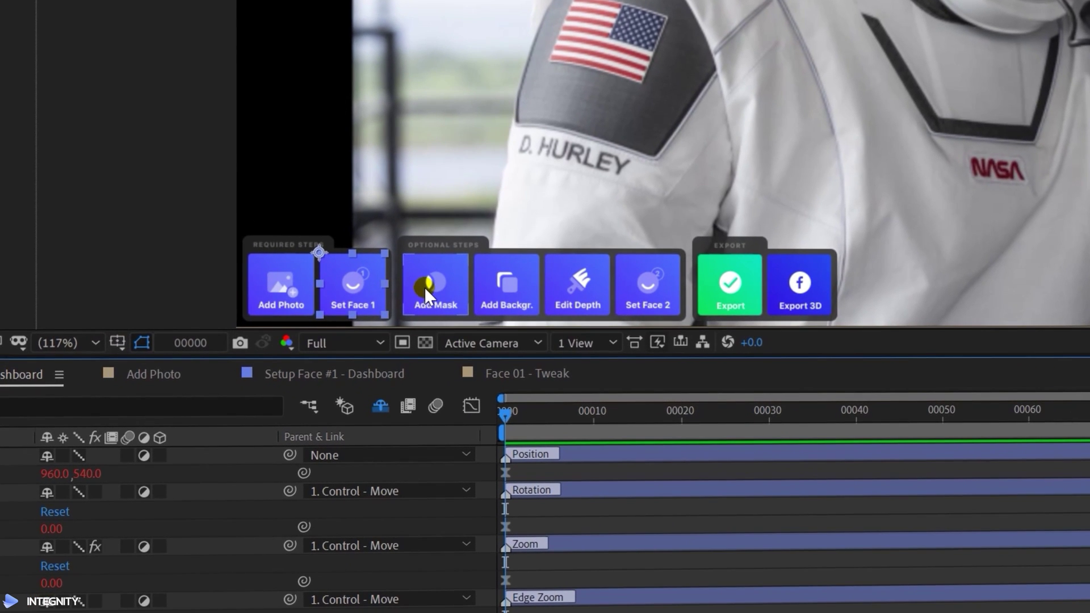
Step: Import the Layer 1 cutout as a custom face mask and parent it to [SHIFT + PARENT HERE] to Match Scale
{"action": "left_click", "coordinate": [424, 287]}
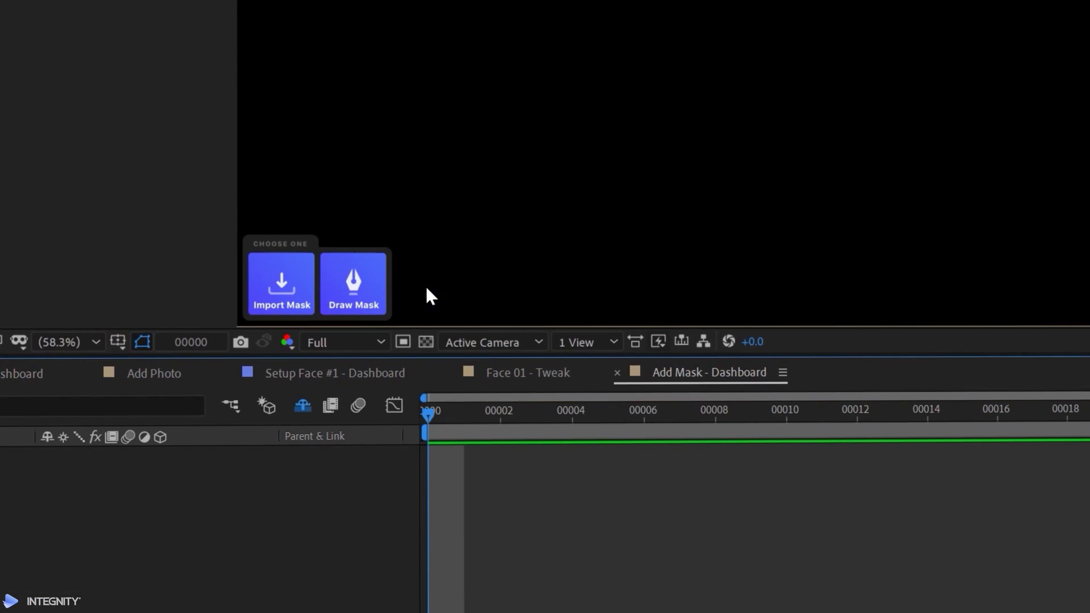
{"action": "left_click", "coordinate": [274, 284]}
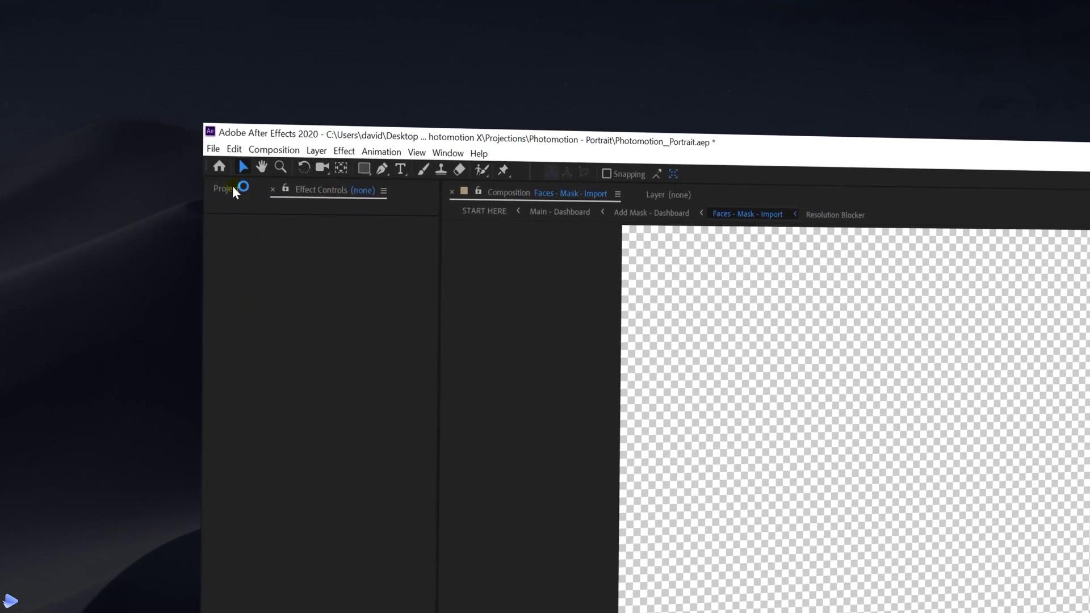
{"action": "left_click", "coordinate": [222, 166]}
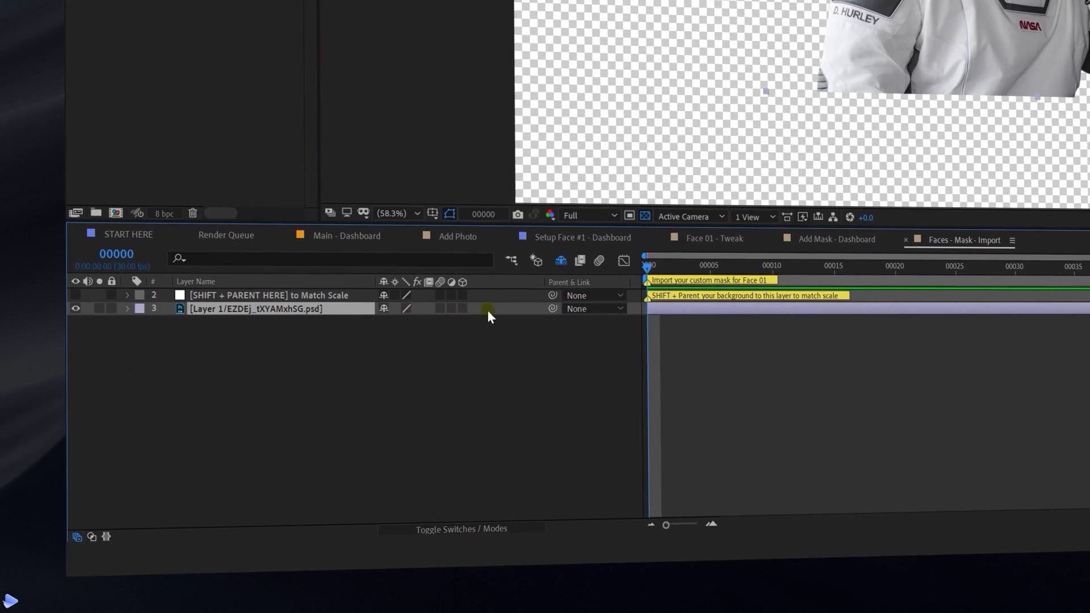
{"action": "left_click_drag", "start_coordinate": [552, 308], "coordinate": [345, 296]}
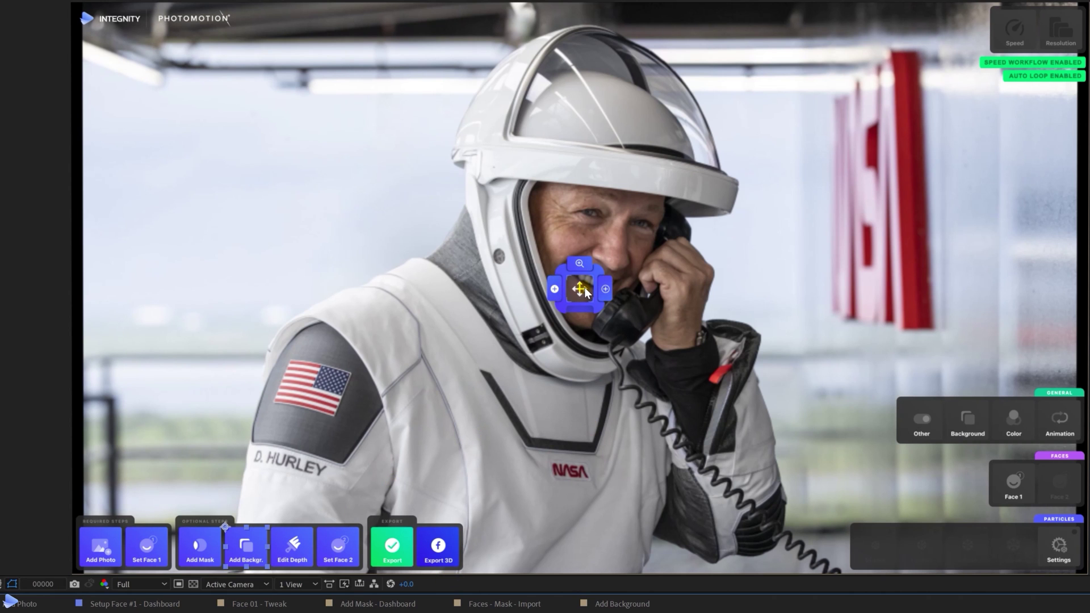
Step: Keyframe the move control horizontally to about 620, 540 at frame 30, and end the work area there to preview the motion
{"action": "left_click_drag", "start_coordinate": [585, 293], "coordinate": [925, 285]}
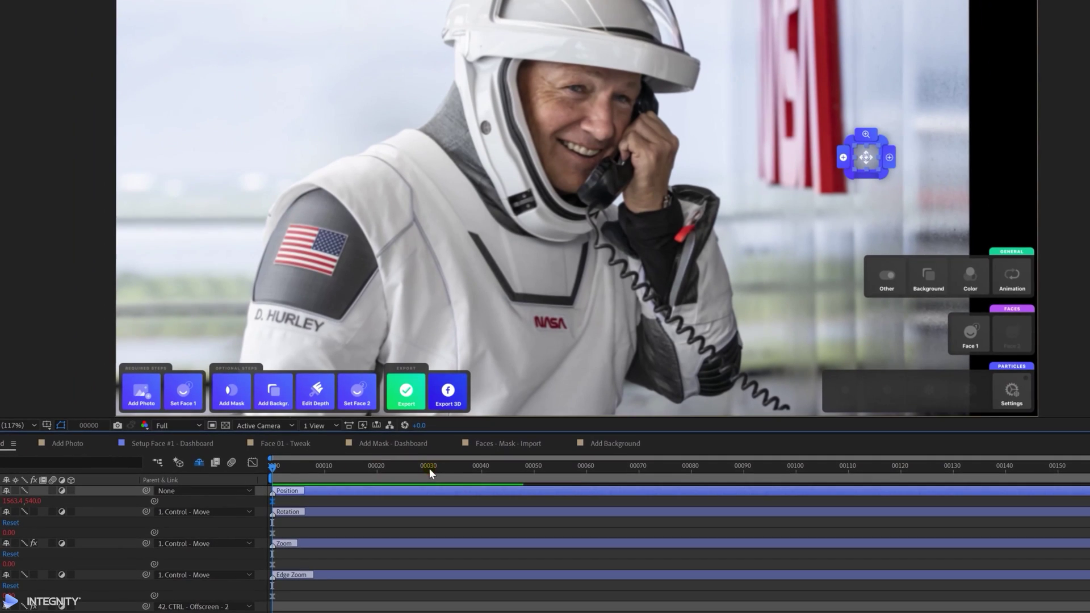
{"action": "left_click", "coordinate": [429, 469]}
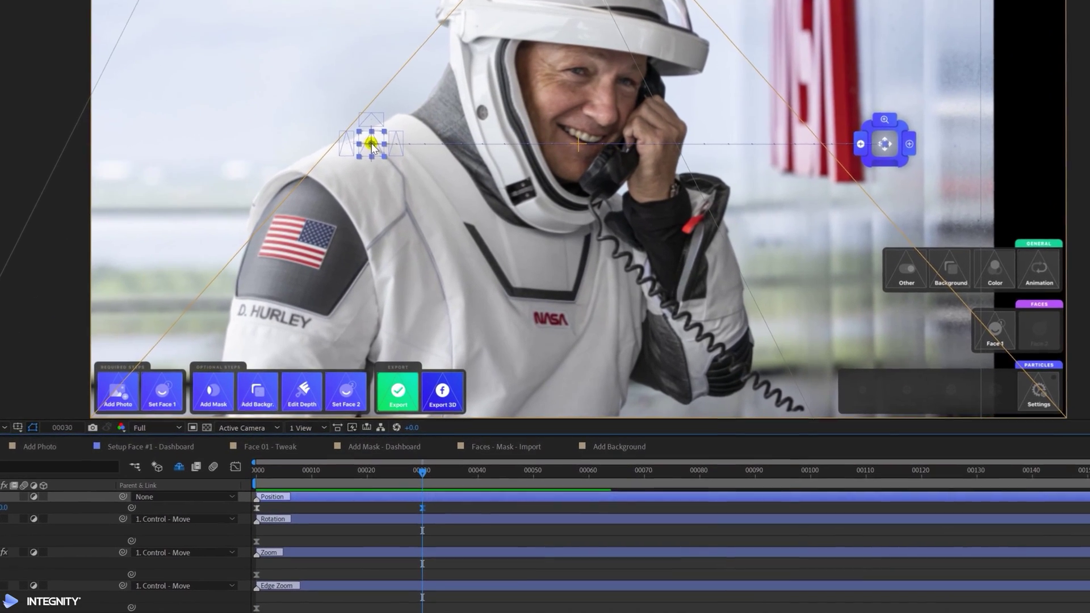
{"action": "left_click_drag", "start_coordinate": [371, 144], "coordinate": [406, 145]}
{"action": "key", "text": "n"}
{"action": "key", "text": "space"}
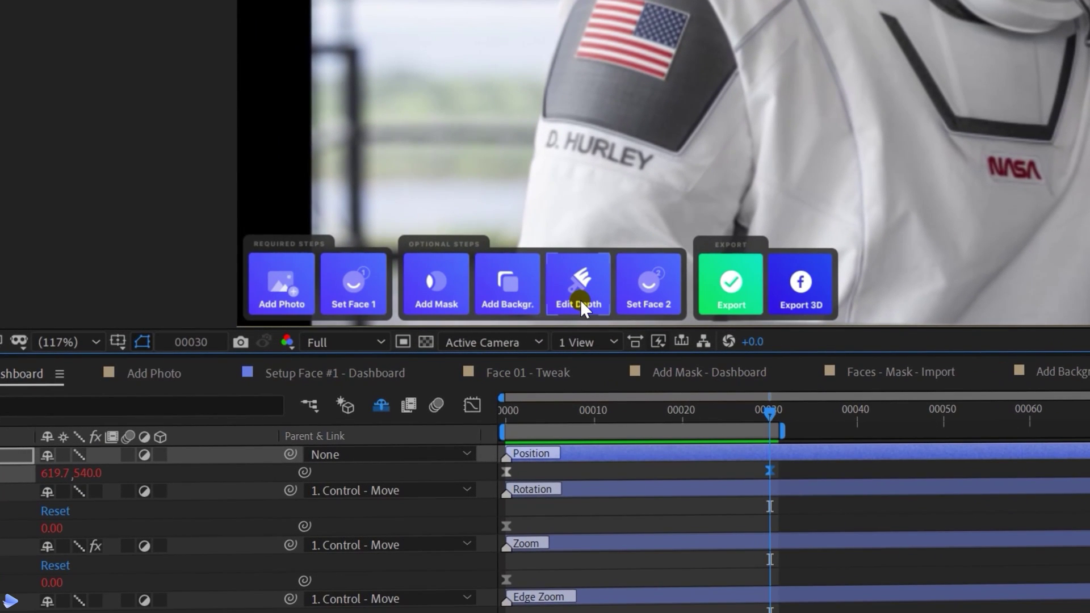
Step: Open Edit Depth Map and prepare the Paint Depth Map layer for painting with the Brush tool
{"action": "left_click", "coordinate": [580, 299]}
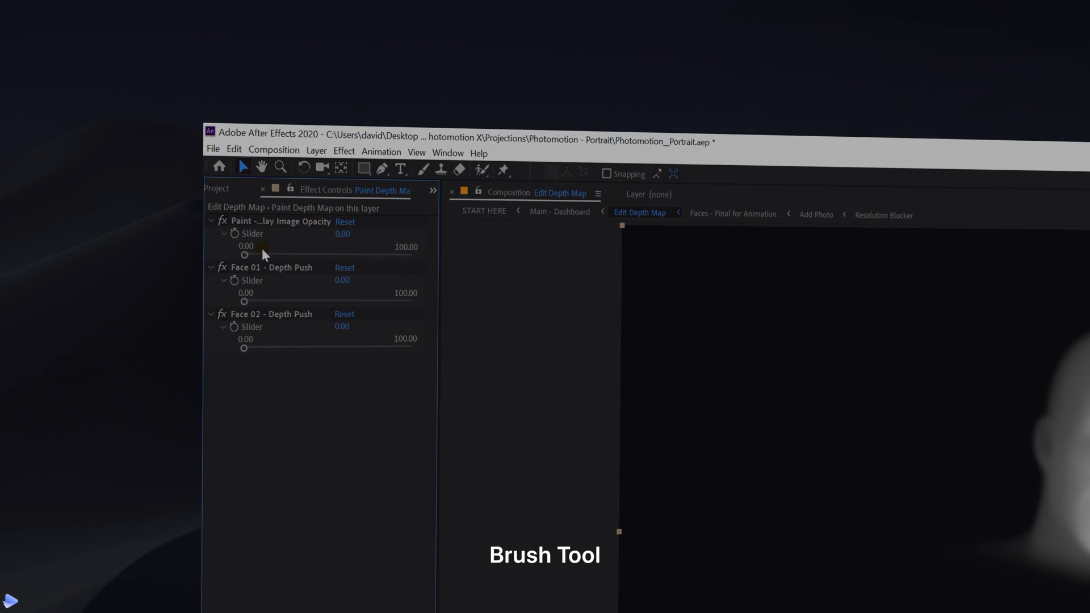
{"action": "left_click", "coordinate": [426, 166]}
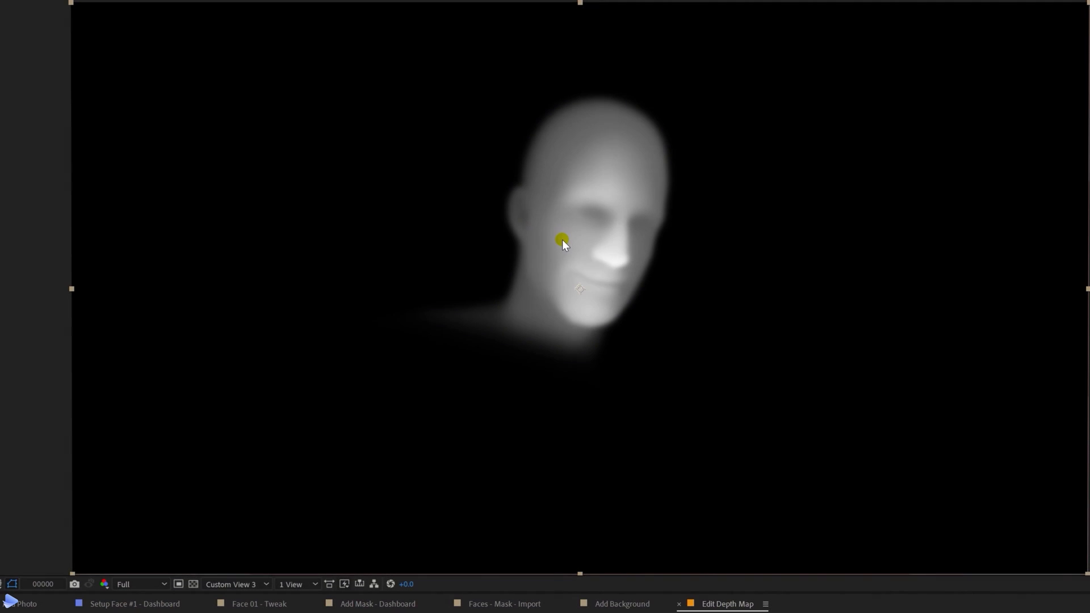
{"action": "double_click", "coordinate": [562, 240]}
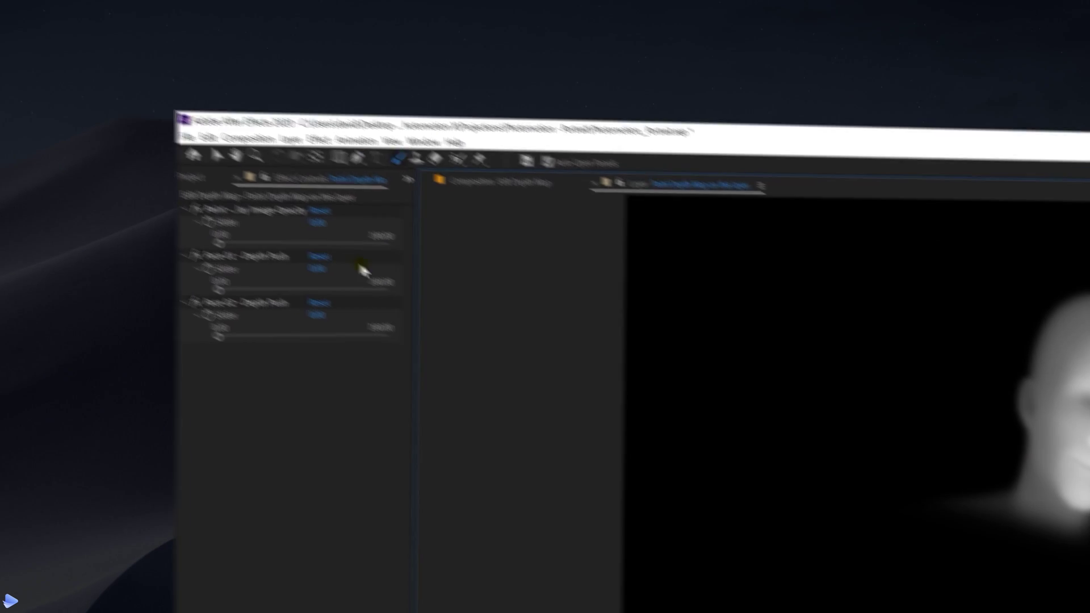
Step: Overlay the photo on the depth map and paint the astronaut's helmet and suit white with a soft brush about 242 px in diameter
{"action": "left_click", "coordinate": [299, 254]}
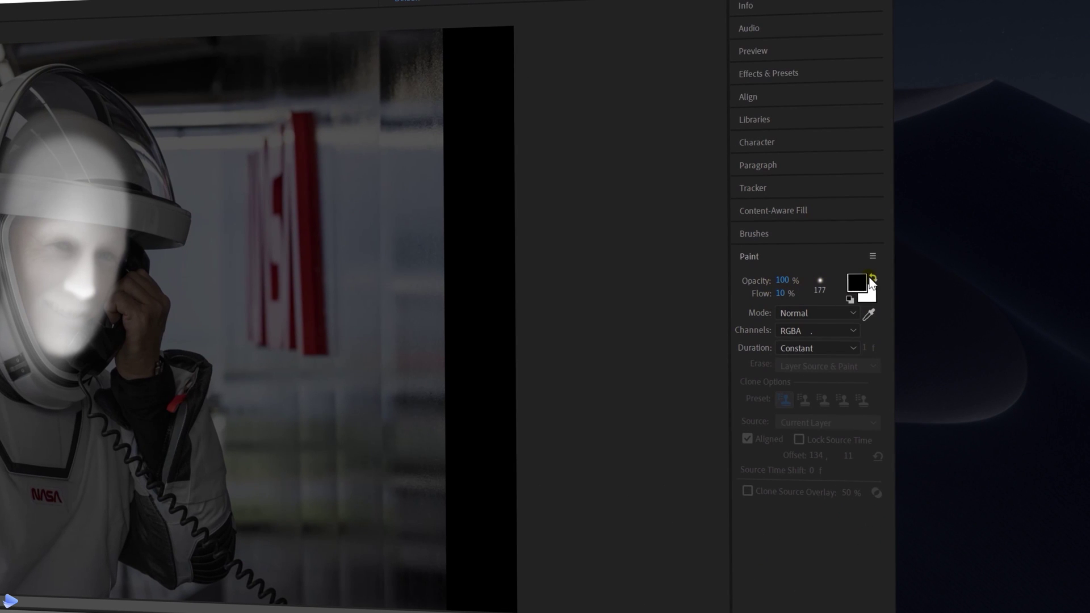
{"action": "left_click", "coordinate": [871, 278]}
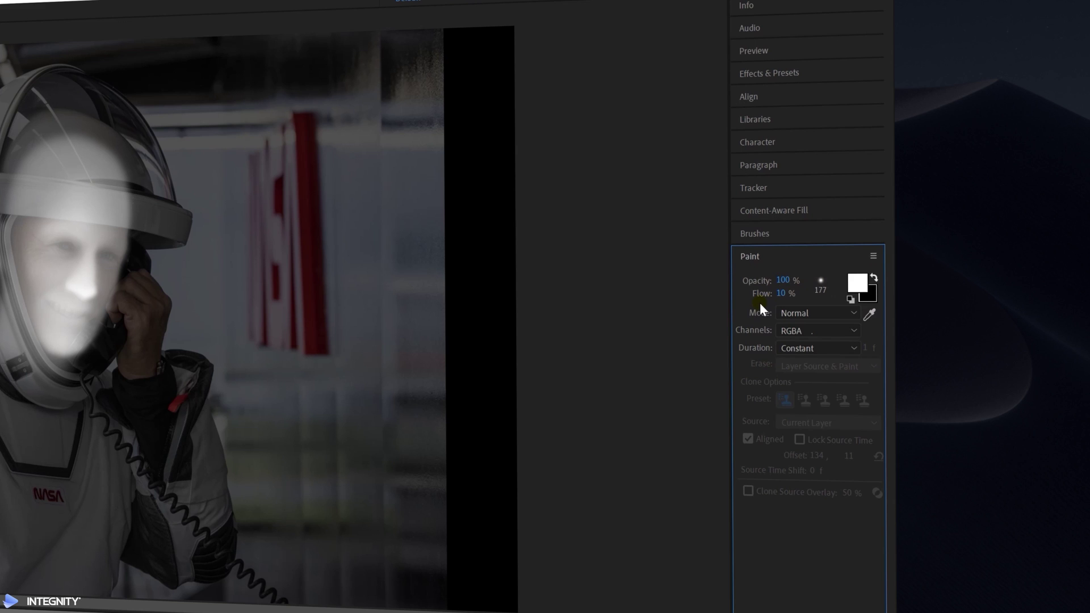
{"action": "left_click", "coordinate": [785, 233]}
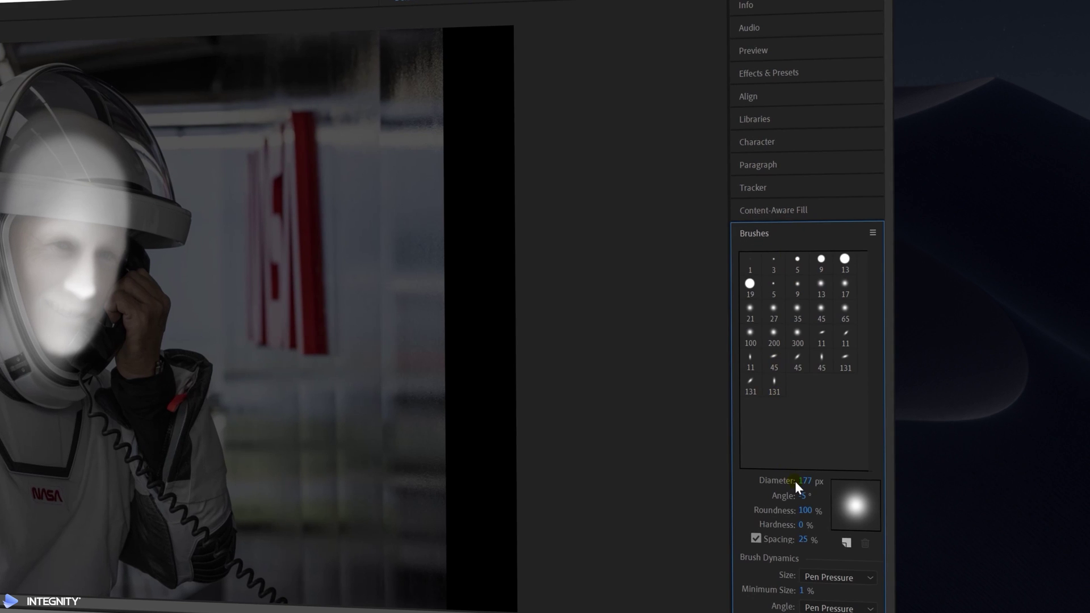
{"action": "left_click_drag", "start_coordinate": [798, 485], "coordinate": [832, 484]}
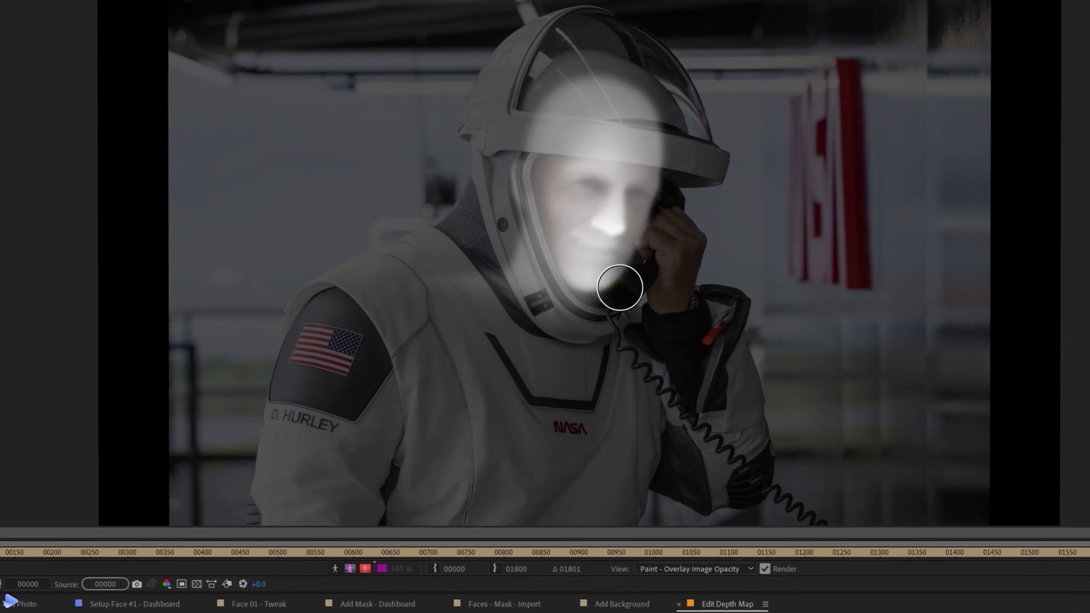
{"action": "mouse_move", "coordinate": [96, 354]}
{"action": "left_mouse_down"}
{"action": "mouse_move", "coordinate": [147, 314]}
{"action": "mouse_move", "coordinate": [111, 345]}
{"action": "left_mouse_up"}
{"action": "mouse_move", "coordinate": [637, 275]}
{"action": "left_mouse_down"}
{"action": "mouse_move", "coordinate": [520, 253]}
{"action": "mouse_move", "coordinate": [716, 165]}
{"action": "mouse_move", "coordinate": [555, 190]}
{"action": "mouse_move", "coordinate": [470, 267]}
{"action": "mouse_move", "coordinate": [355, 312]}
{"action": "mouse_move", "coordinate": [706, 380]}
{"action": "mouse_move", "coordinate": [821, 520]}
{"action": "left_mouse_up"}
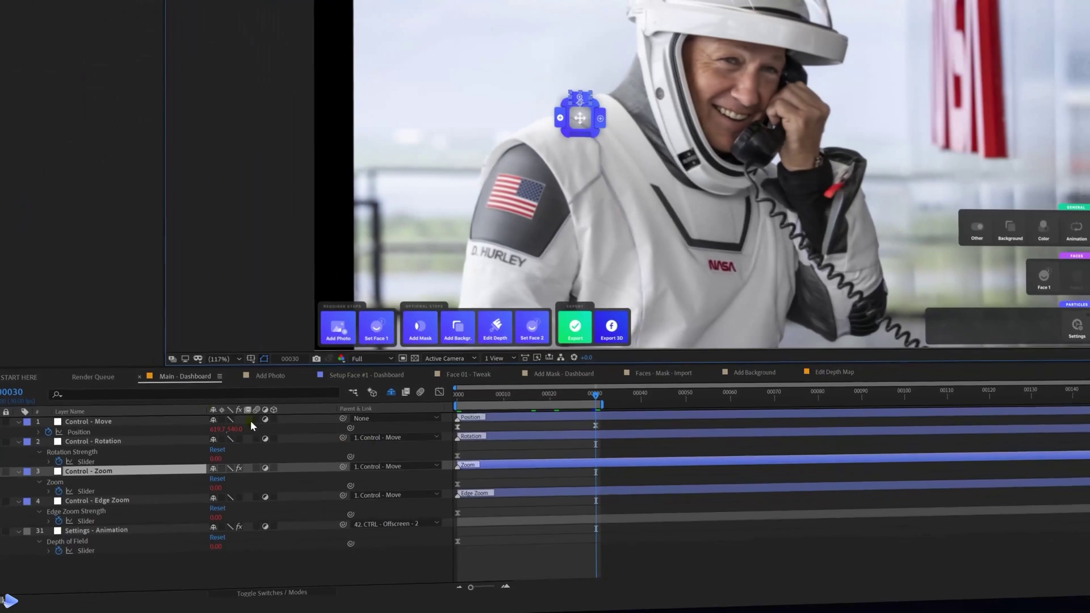
Step: Keyframe the camera controls at frame 30 to zoom 17, position about 434.6, 540 and rotation strength 54
{"action": "left_click", "coordinate": [230, 536]}
{"action": "left_click", "coordinate": [65, 470]}
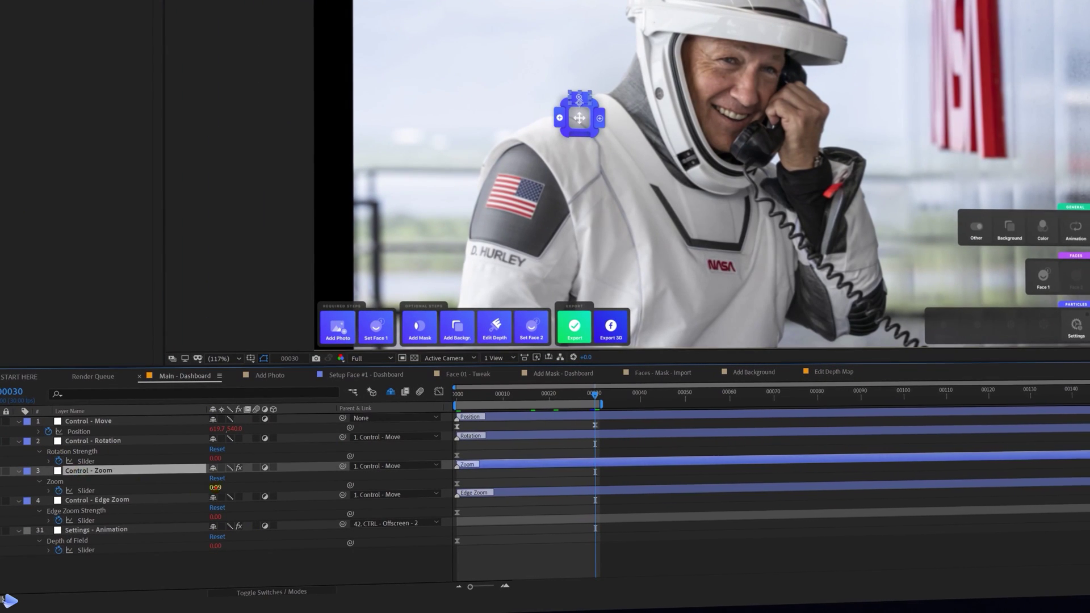
{"action": "left_click_drag", "start_coordinate": [215, 487], "coordinate": [226, 490]}
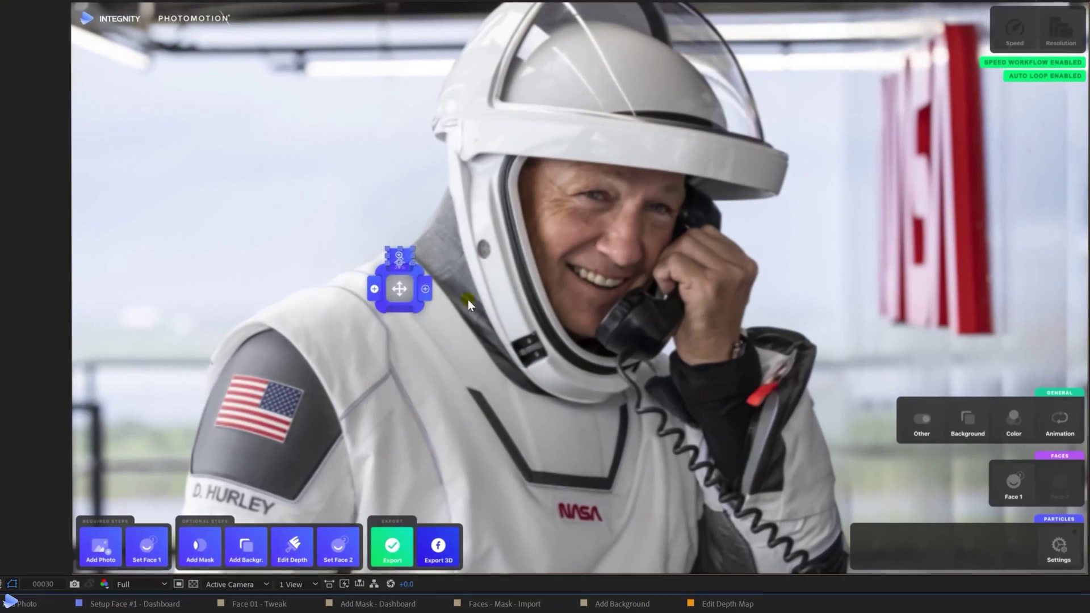
{"action": "left_click_drag", "start_coordinate": [396, 295], "coordinate": [297, 295]}
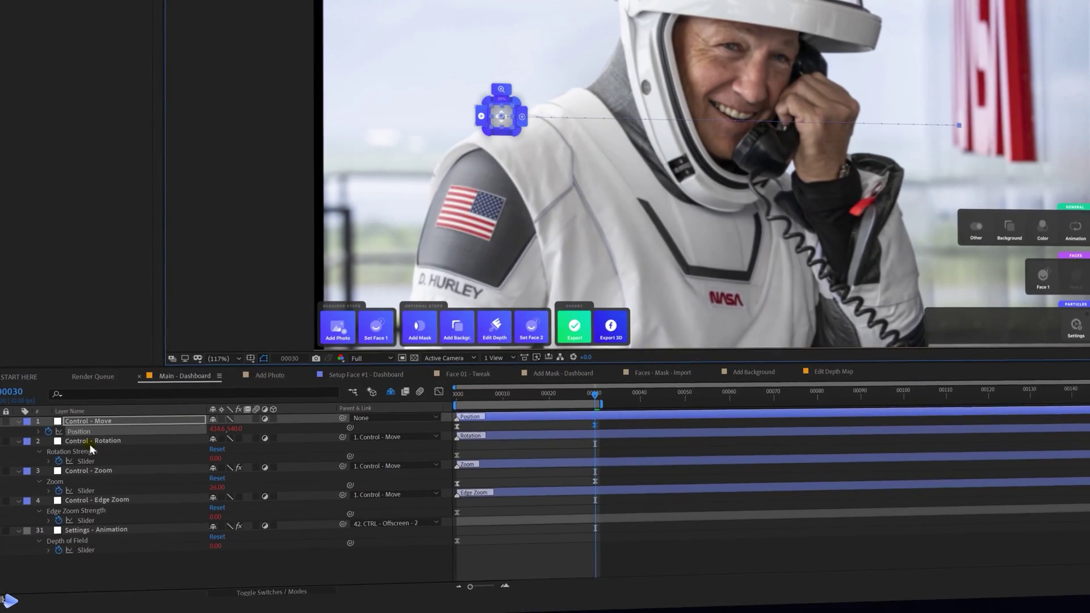
{"action": "left_click", "coordinate": [102, 439]}
{"action": "left_click_drag", "start_coordinate": [216, 458], "coordinate": [220, 462]}
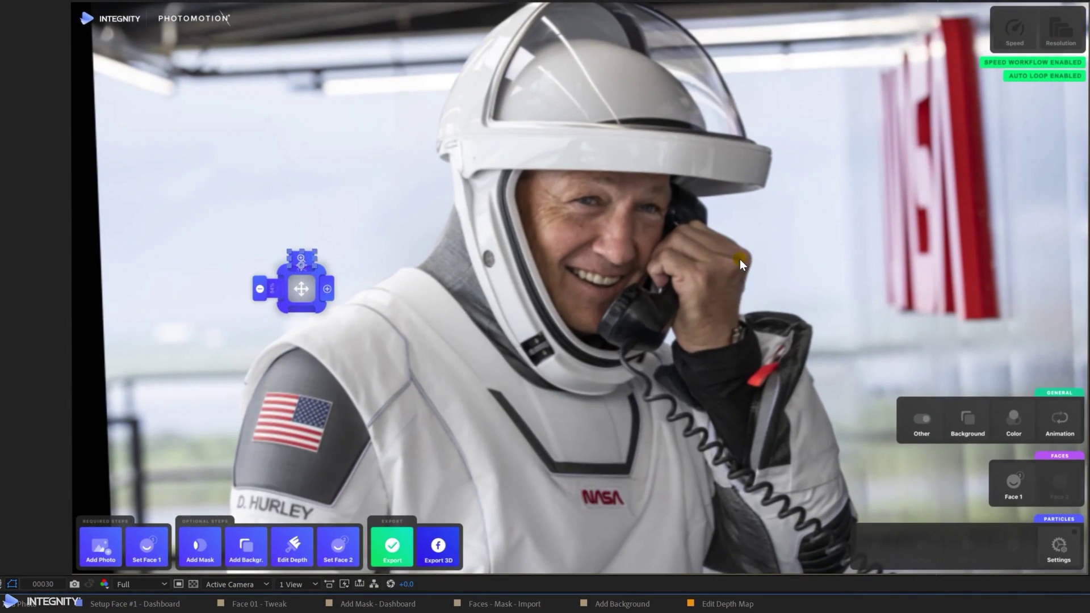
Step: Return to Edit Depth Map and paint more white over the astronaut's hand, phone and raised forearm
{"action": "left_click", "coordinate": [694, 601]}
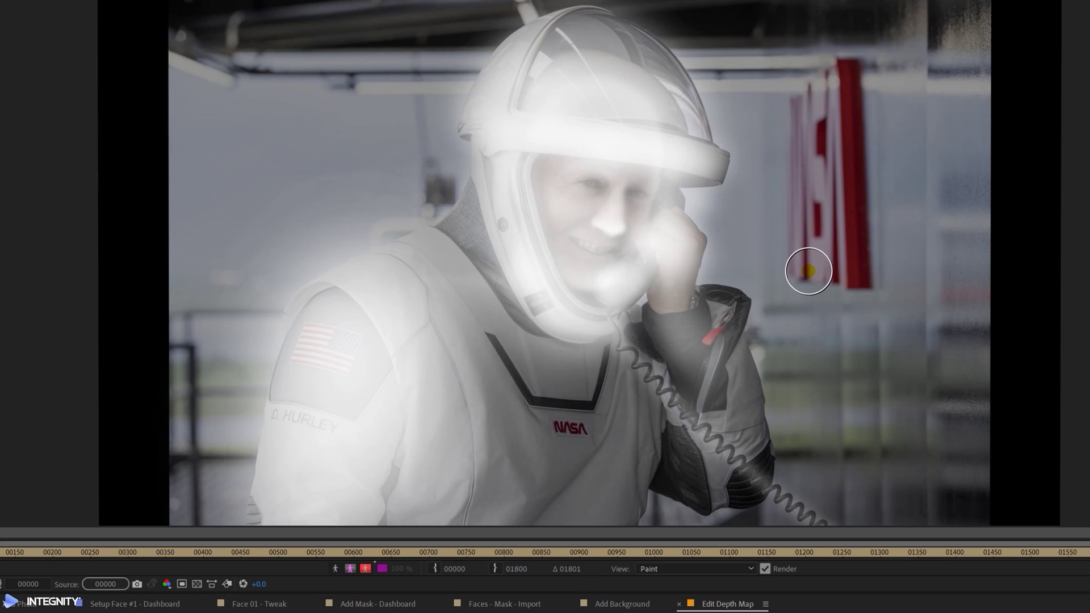
{"action": "mouse_move", "coordinate": [697, 223]}
{"action": "left_mouse_down"}
{"action": "mouse_move", "coordinate": [699, 271]}
{"action": "mouse_move", "coordinate": [692, 210]}
{"action": "mouse_move", "coordinate": [690, 245]}
{"action": "mouse_move", "coordinate": [704, 260]}
{"action": "mouse_move", "coordinate": [676, 201]}
{"action": "mouse_move", "coordinate": [699, 226]}
{"action": "mouse_move", "coordinate": [661, 192]}
{"action": "mouse_move", "coordinate": [649, 197]}
{"action": "mouse_move", "coordinate": [691, 178]}
{"action": "mouse_move", "coordinate": [667, 175]}
{"action": "mouse_move", "coordinate": [640, 207]}
{"action": "mouse_move", "coordinate": [634, 234]}
{"action": "left_mouse_up"}
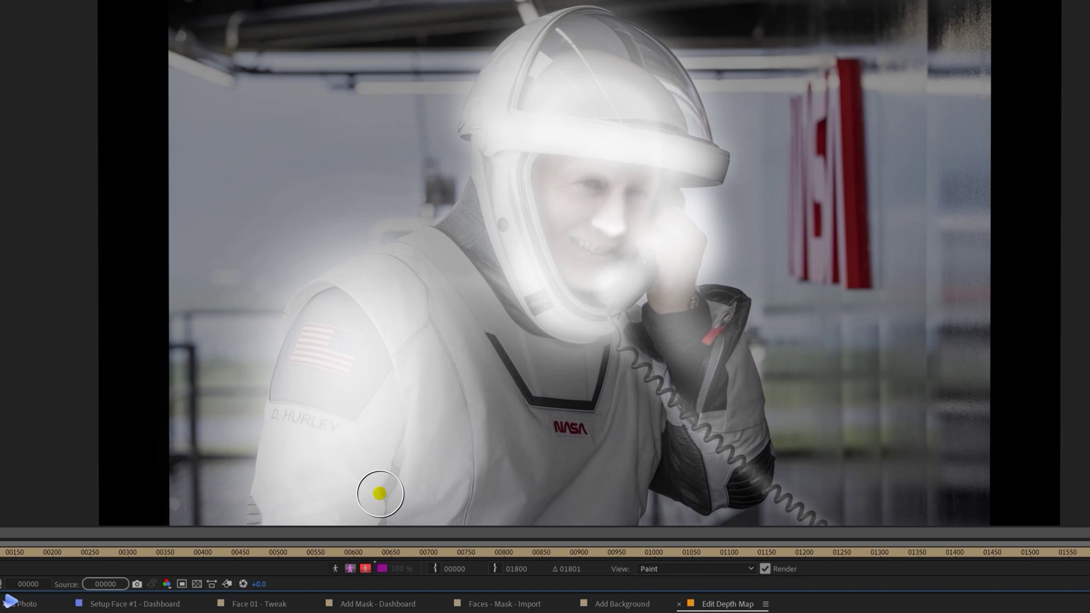
{"action": "mouse_move", "coordinate": [664, 280]}
{"action": "left_mouse_down"}
{"action": "mouse_move", "coordinate": [655, 305]}
{"action": "mouse_move", "coordinate": [681, 372]}
{"action": "left_mouse_up"}
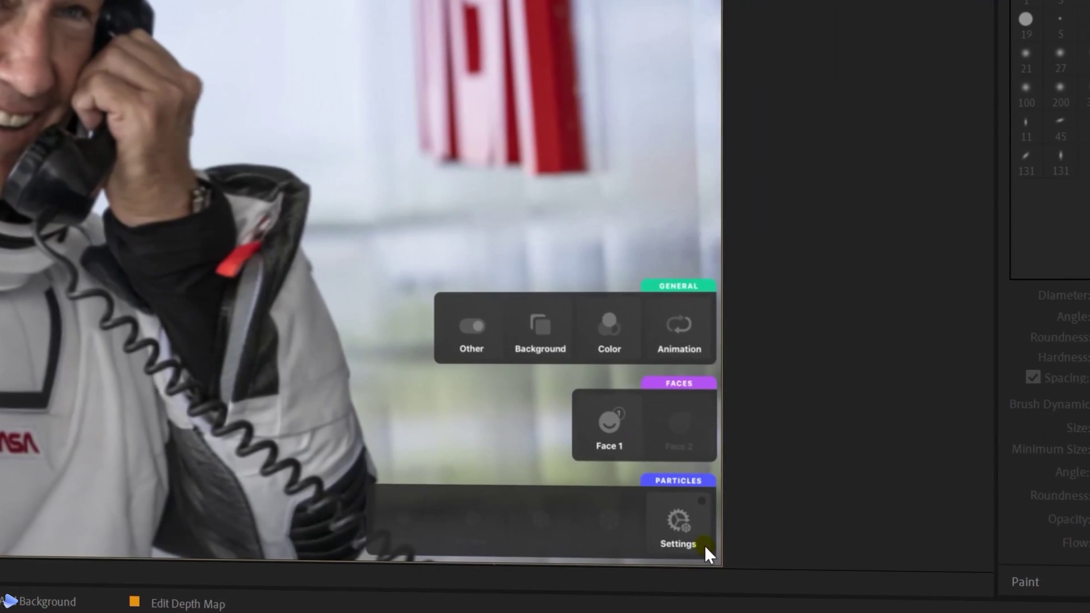
Step: Activate particles in the particle settings and set the Particle Type to 16
{"action": "left_click", "coordinate": [1077, 563]}
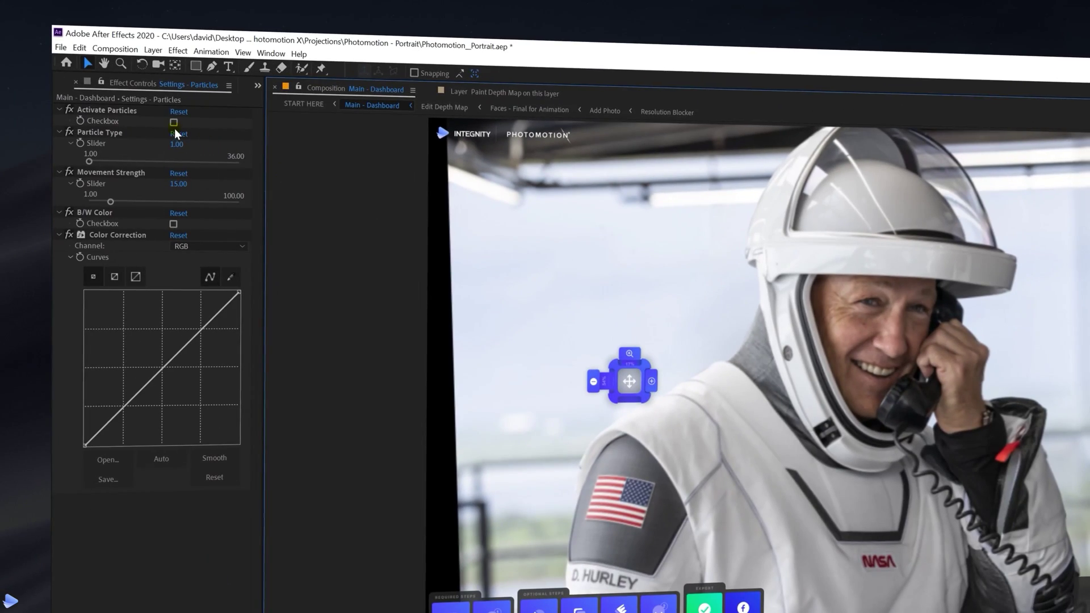
{"action": "left_click", "coordinate": [173, 123]}
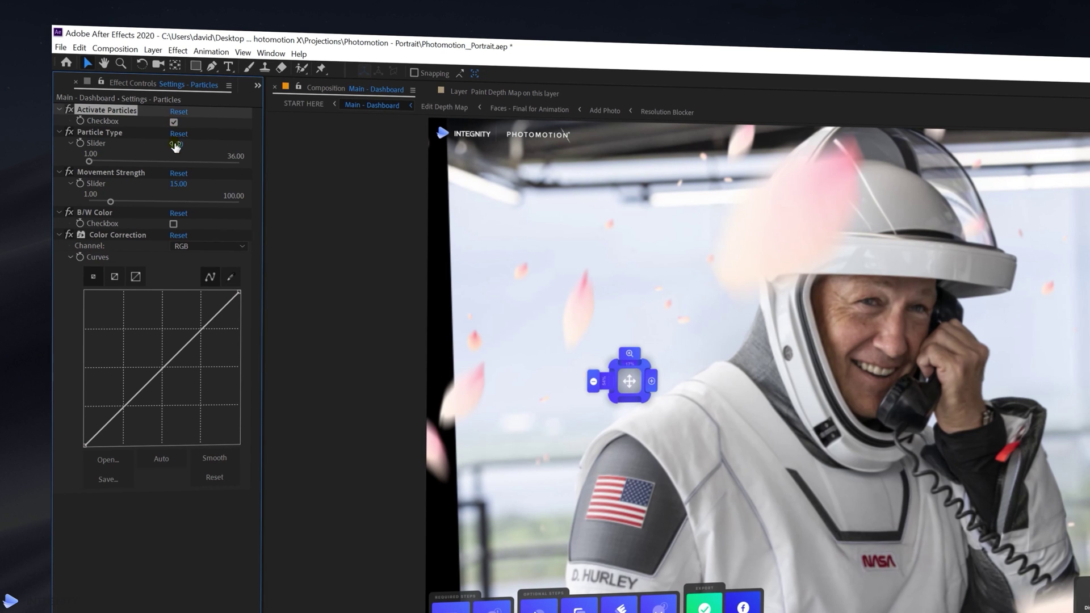
{"action": "type", "text": "16"}
{"action": "key", "text": "Return"}
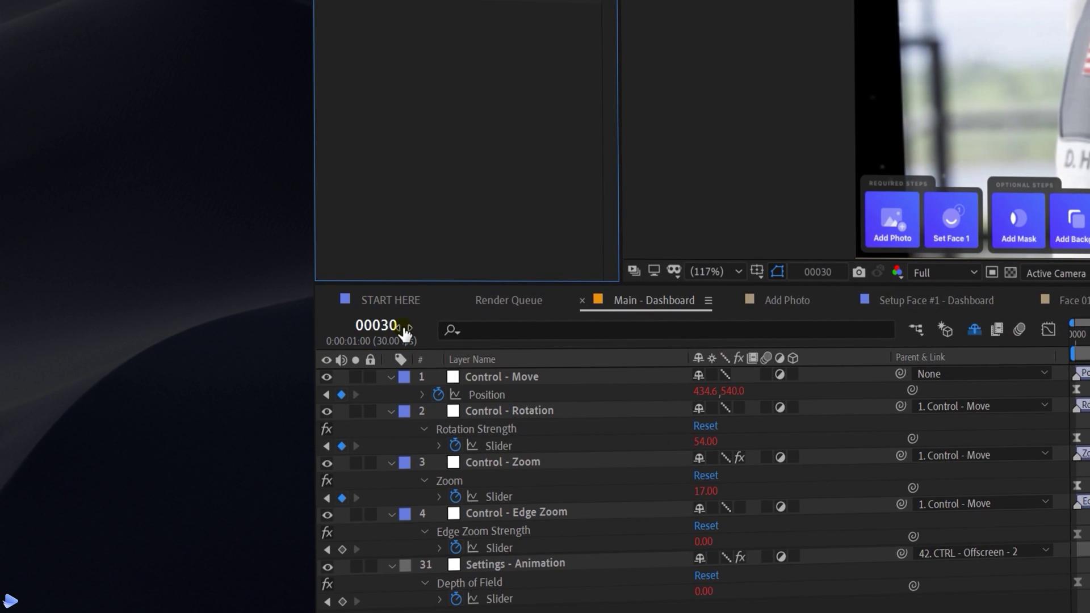
Step: Switch the timeline to timecode, extend the work area to 5 seconds and move the one-second keyframes there to preview the slower motion
{"action": "left_click", "coordinate": [404, 334], "text": "super"}
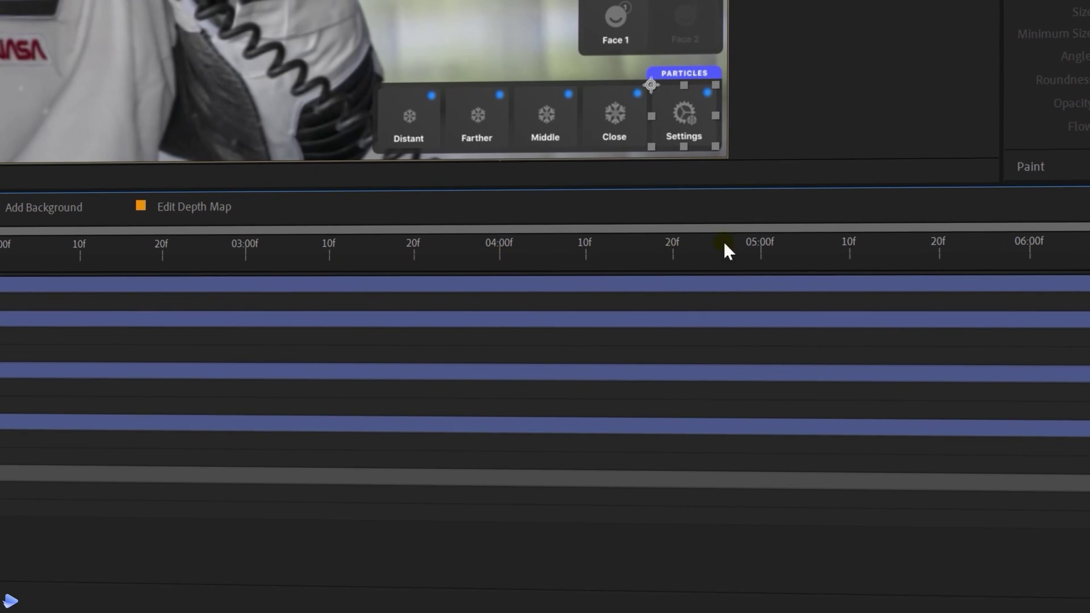
{"action": "left_click", "coordinate": [759, 244]}
{"action": "key", "text": "n"}
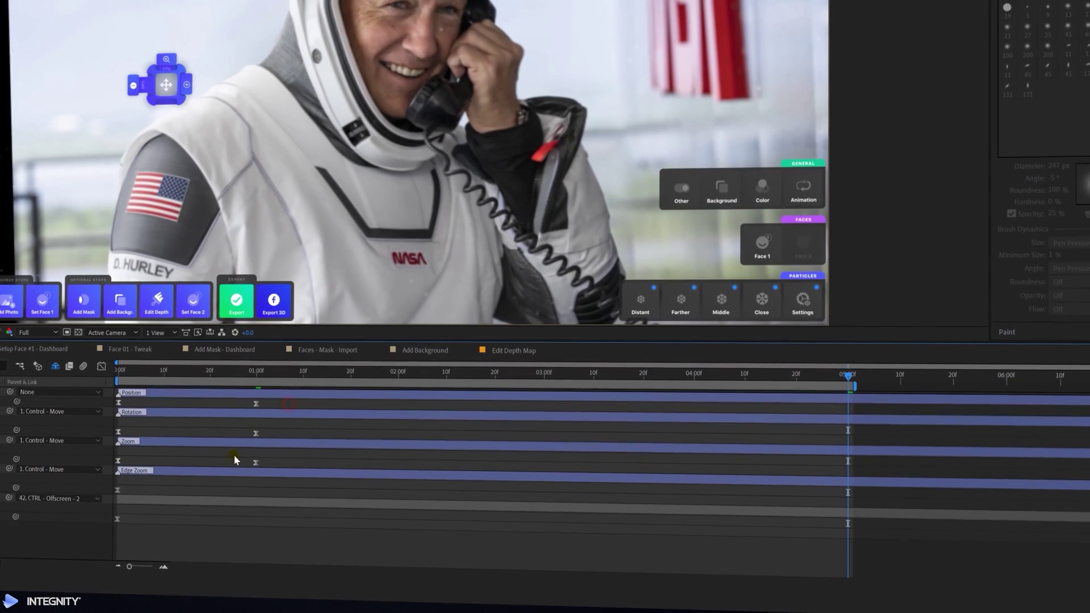
{"action": "left_click_drag", "start_coordinate": [234, 456], "coordinate": [850, 471]}
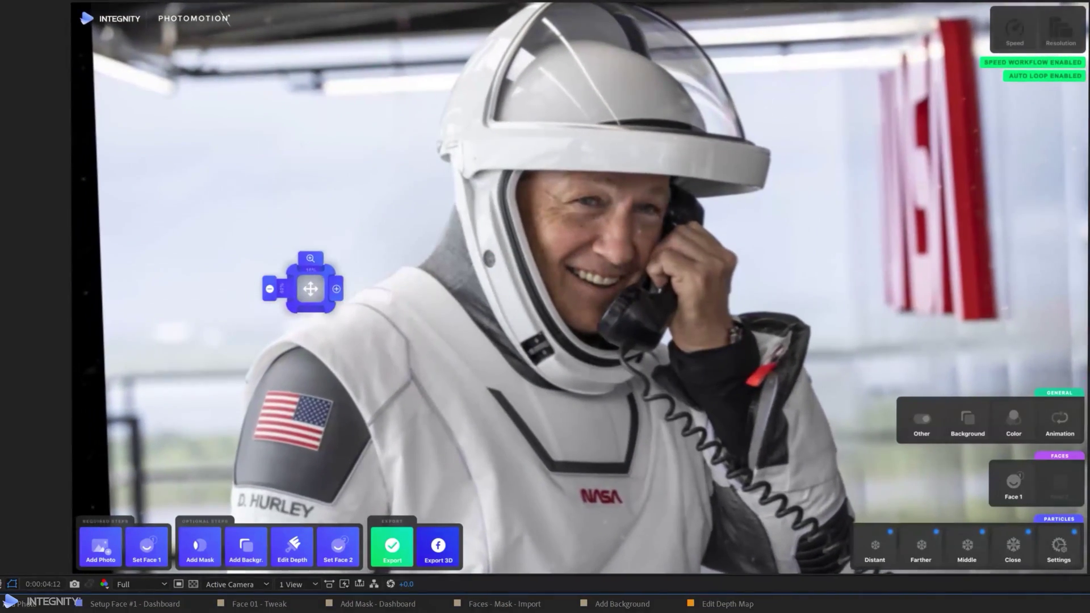
{"action": "key", "text": "space"}
Step: In the animation settings, set Rotation Boost to about 50 and increase Movement Boost
{"action": "left_click_drag", "start_coordinate": [175, 515], "coordinate": [182, 518]}
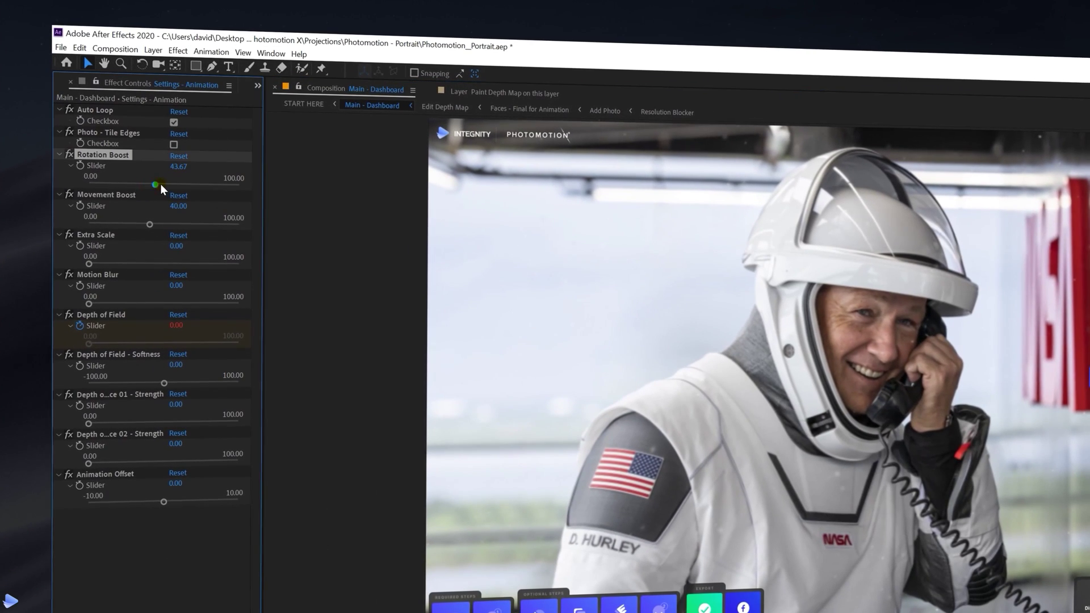
{"action": "left_click_drag", "start_coordinate": [160, 183], "coordinate": [165, 184]}
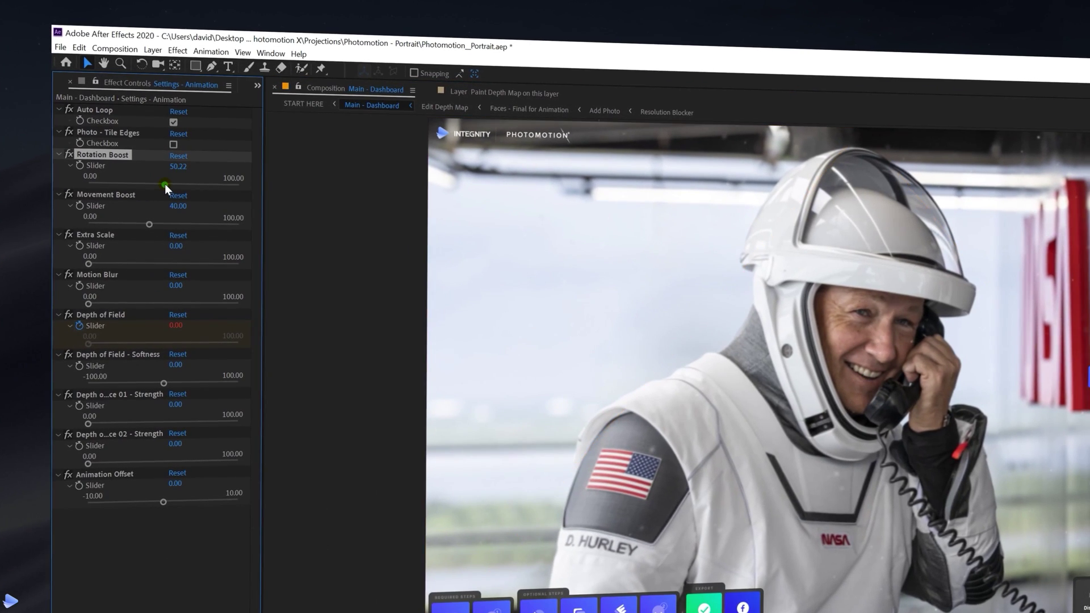
{"action": "left_click_drag", "start_coordinate": [146, 222], "coordinate": [185, 222]}
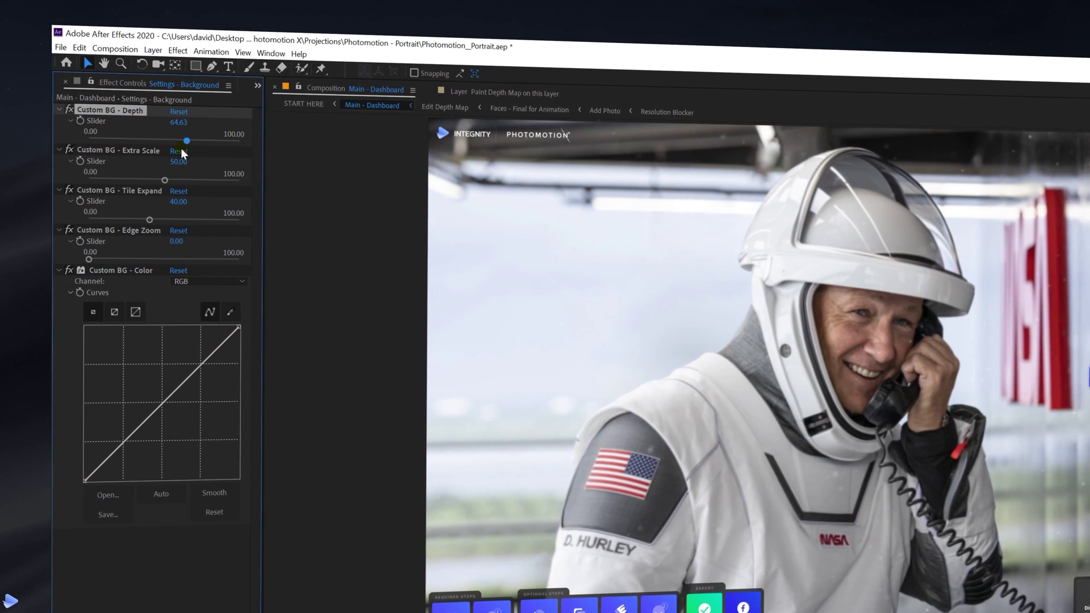
Step: Set the custom background's Depth to about 52.84 and its Extra Scale to about 65.5
{"action": "left_click_drag", "start_coordinate": [159, 181], "coordinate": [189, 178]}
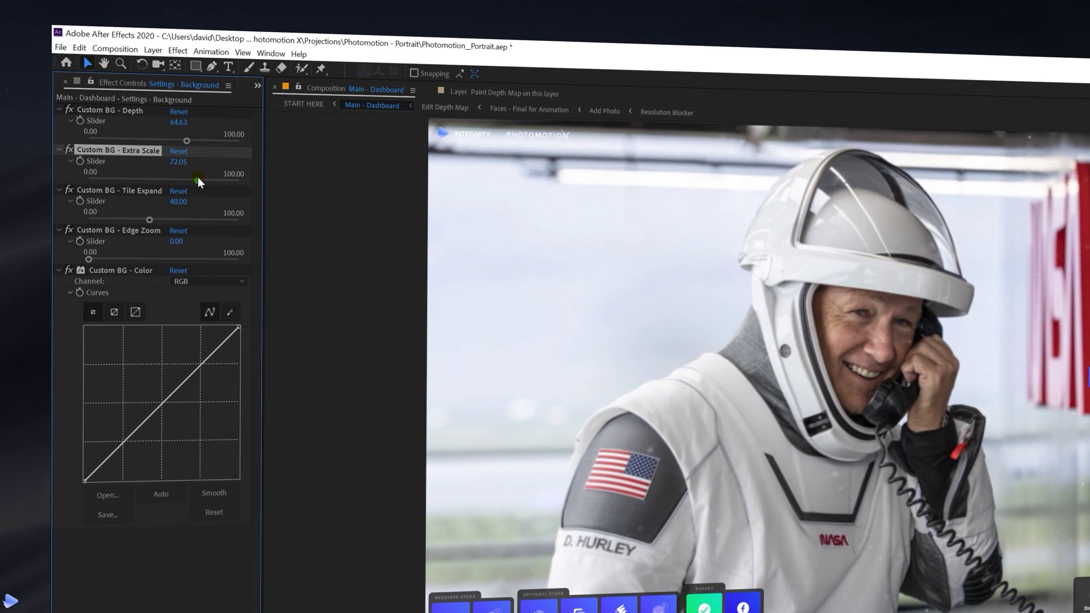
{"action": "left_click_drag", "start_coordinate": [183, 135], "coordinate": [169, 139]}
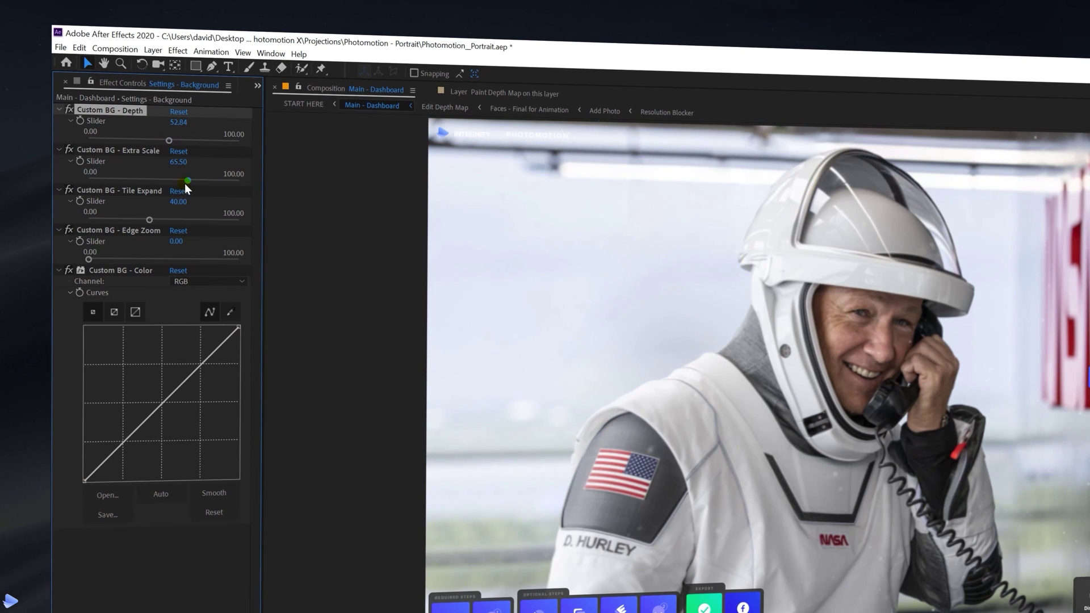
{"action": "left_click_drag", "start_coordinate": [187, 181], "coordinate": [186, 181]}
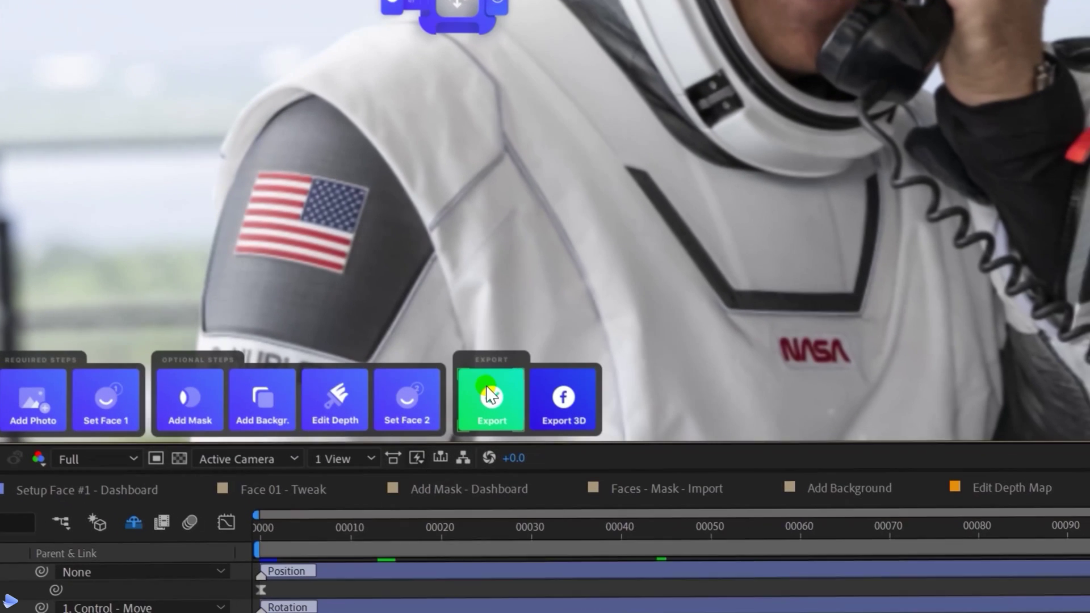
Step: Open the 4K - Render - Default 16:9 composition for export and go to frame 150
{"action": "left_click", "coordinate": [488, 393]}
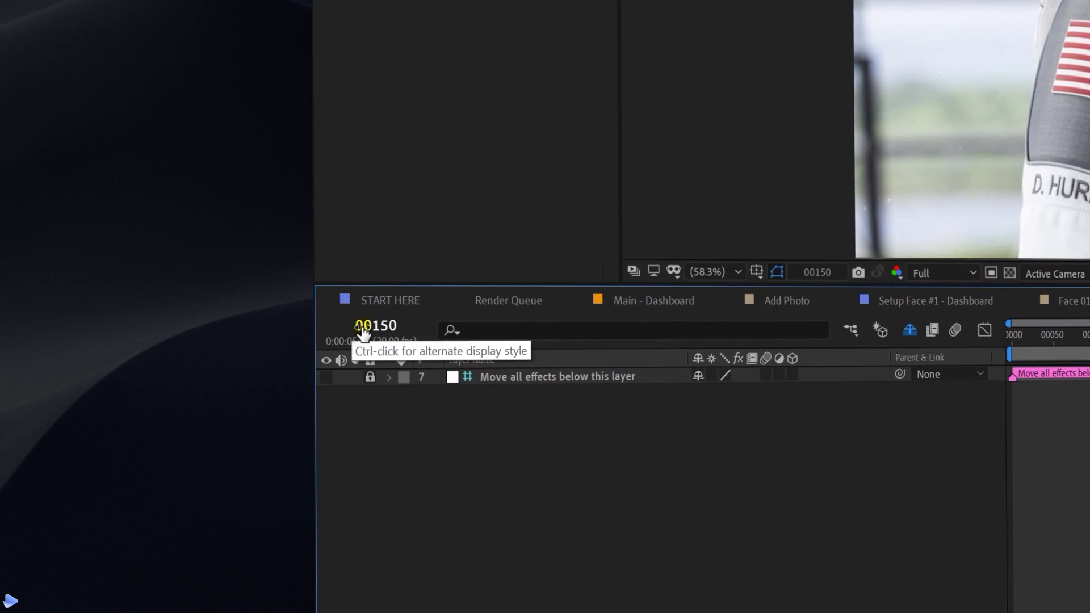
{"action": "left_click", "coordinate": [362, 330]}
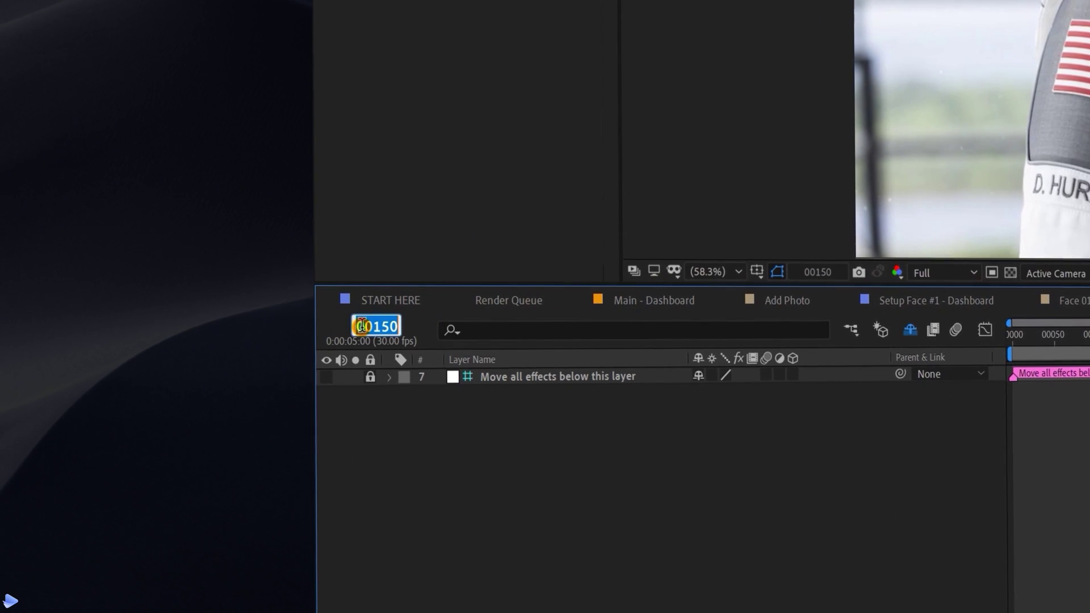
{"action": "type", "text": "150"}
{"action": "key", "text": "Return"}
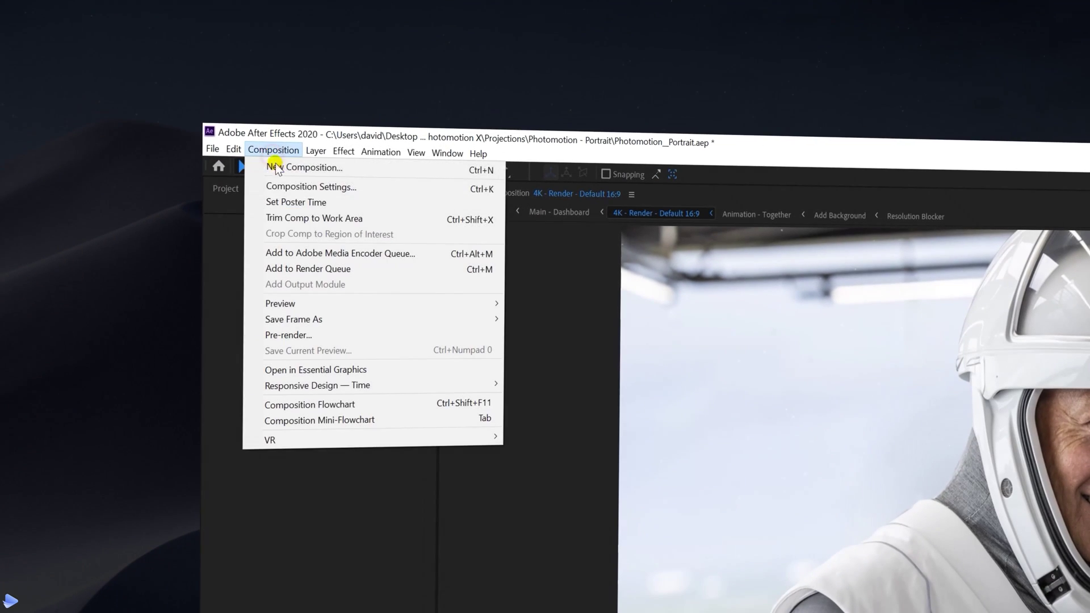
Step: Add the 4K render composition to the render queue and set its output module format to QuickTime
{"action": "left_click", "coordinate": [369, 274]}
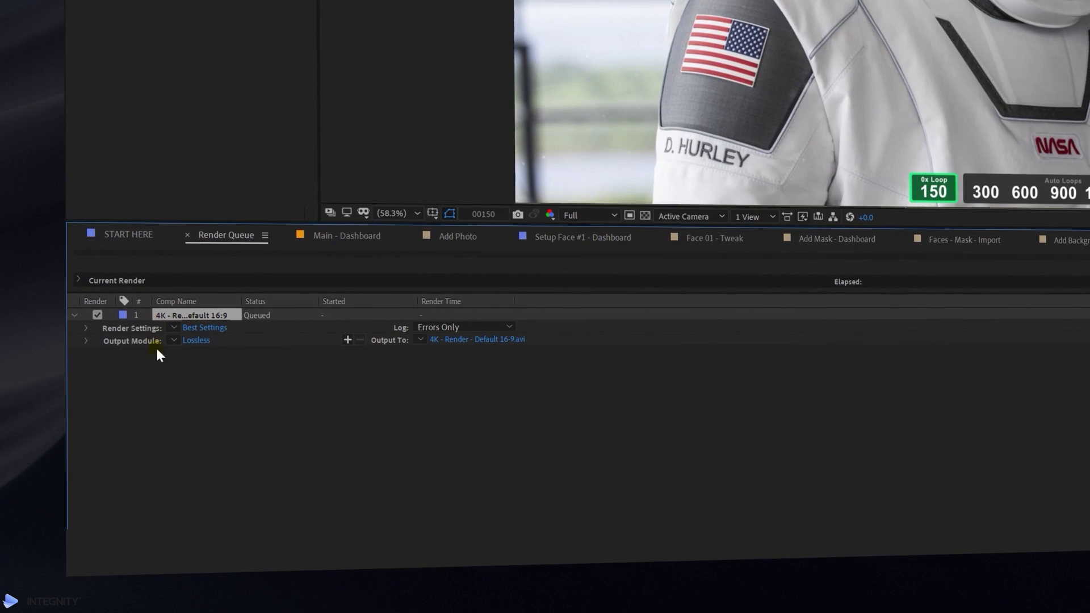
{"action": "left_click", "coordinate": [191, 339]}
{"action": "left_click", "coordinate": [443, 61]}
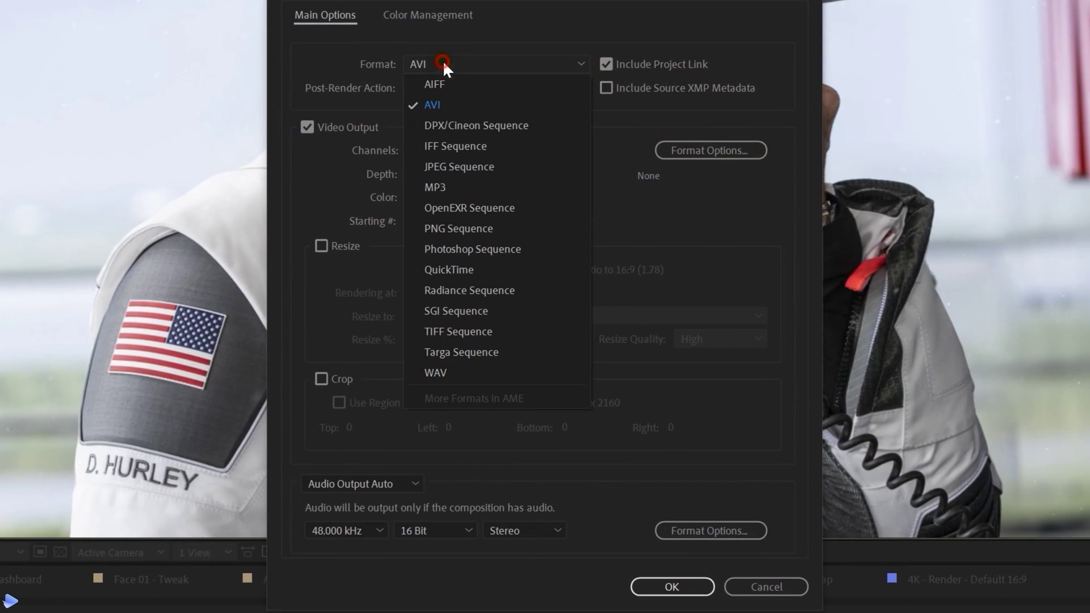
{"action": "left_click", "coordinate": [493, 269]}
{"action": "left_click", "coordinate": [669, 585]}
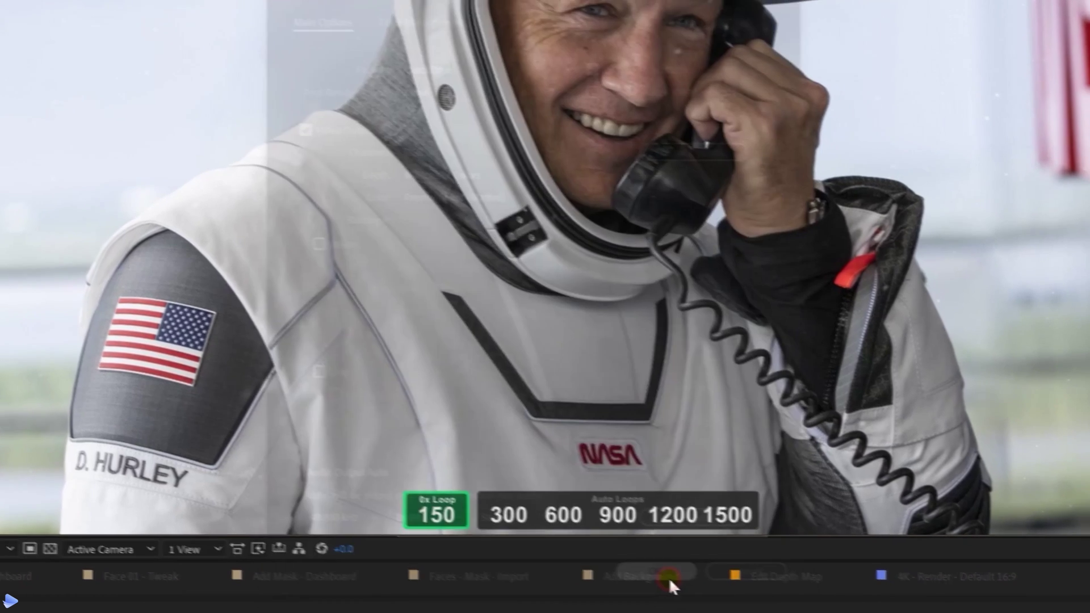